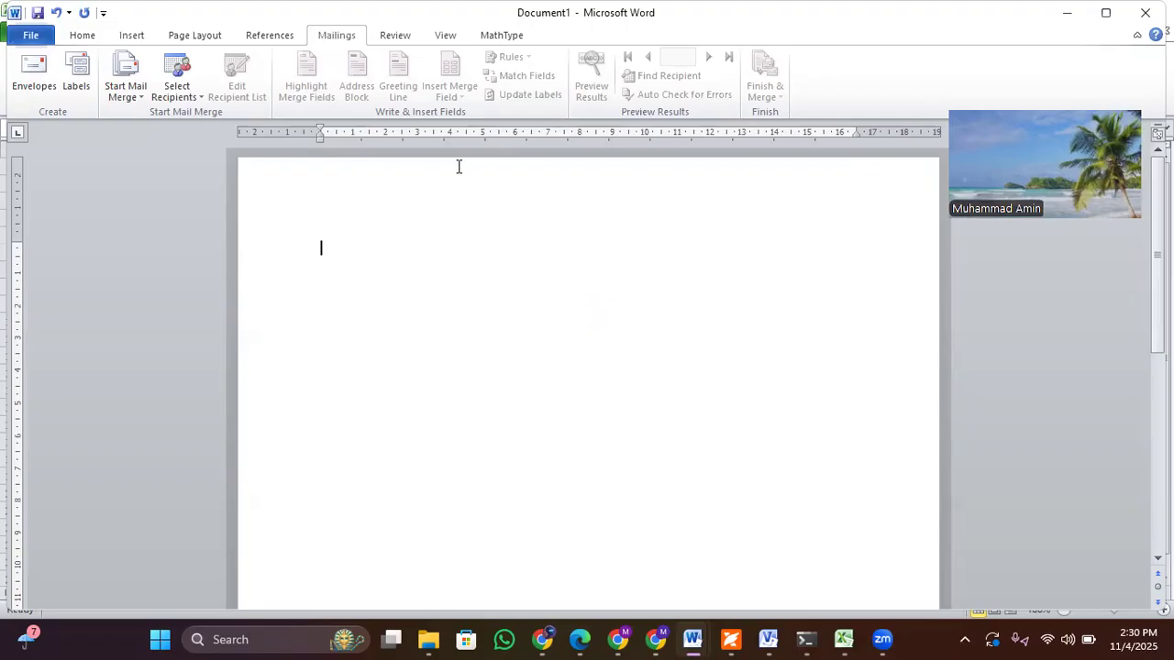
Step: Start saving the blank document under a new name and create and open a MailMerge folder on the Desktop
click(1106, 13)
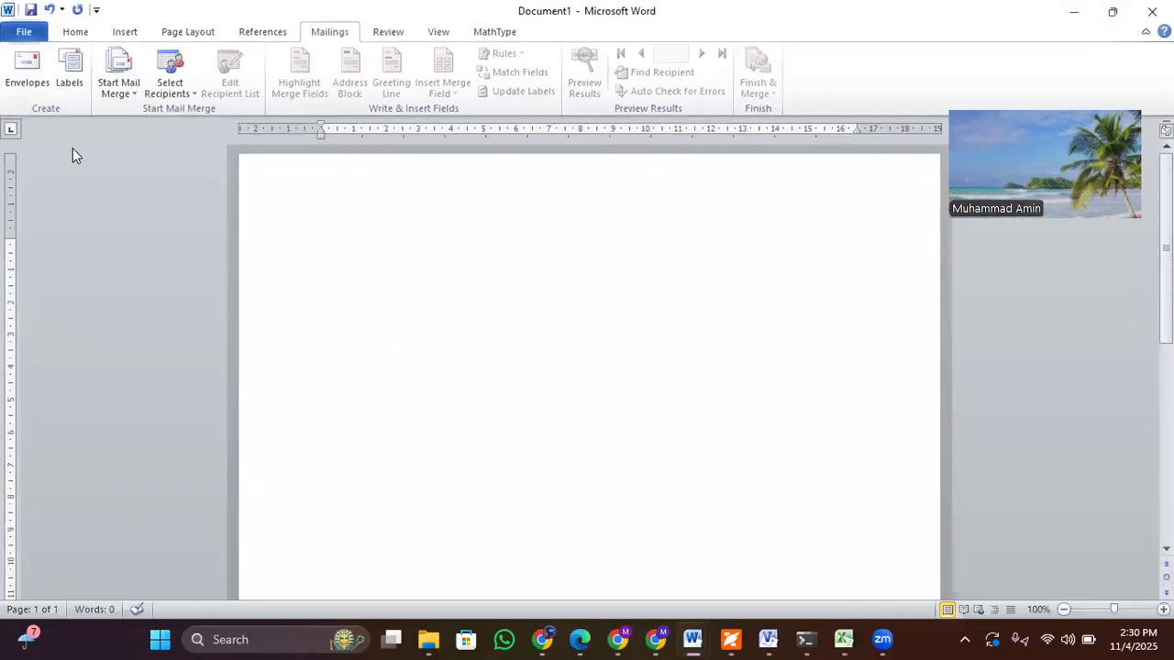
click(34, 33)
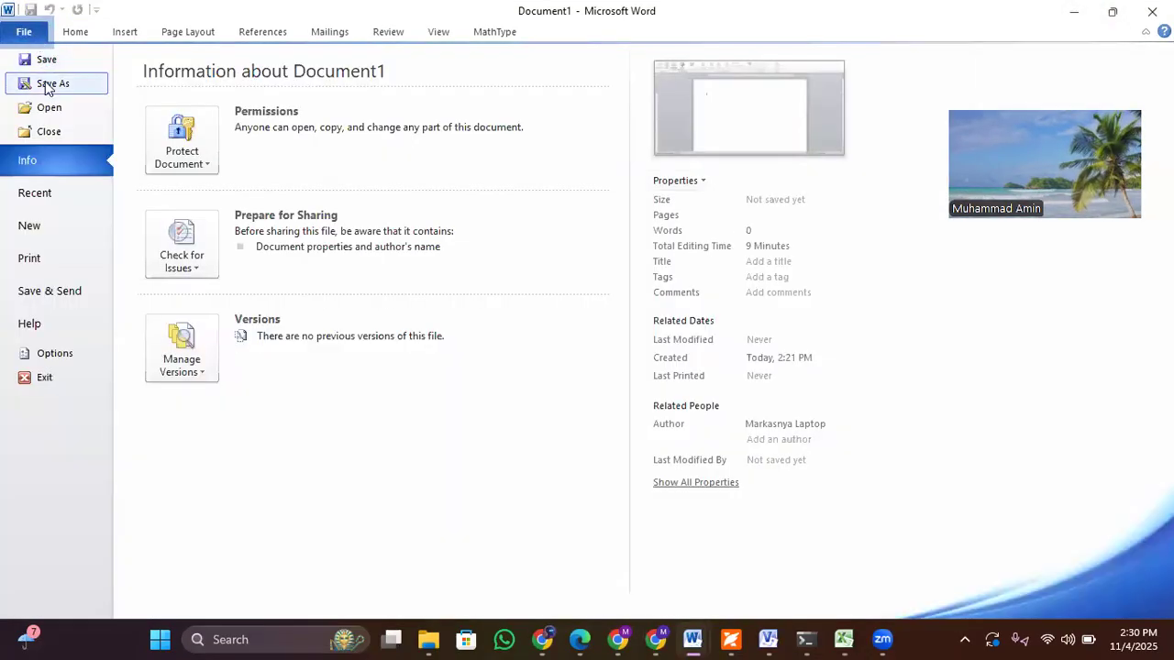
click(48, 86)
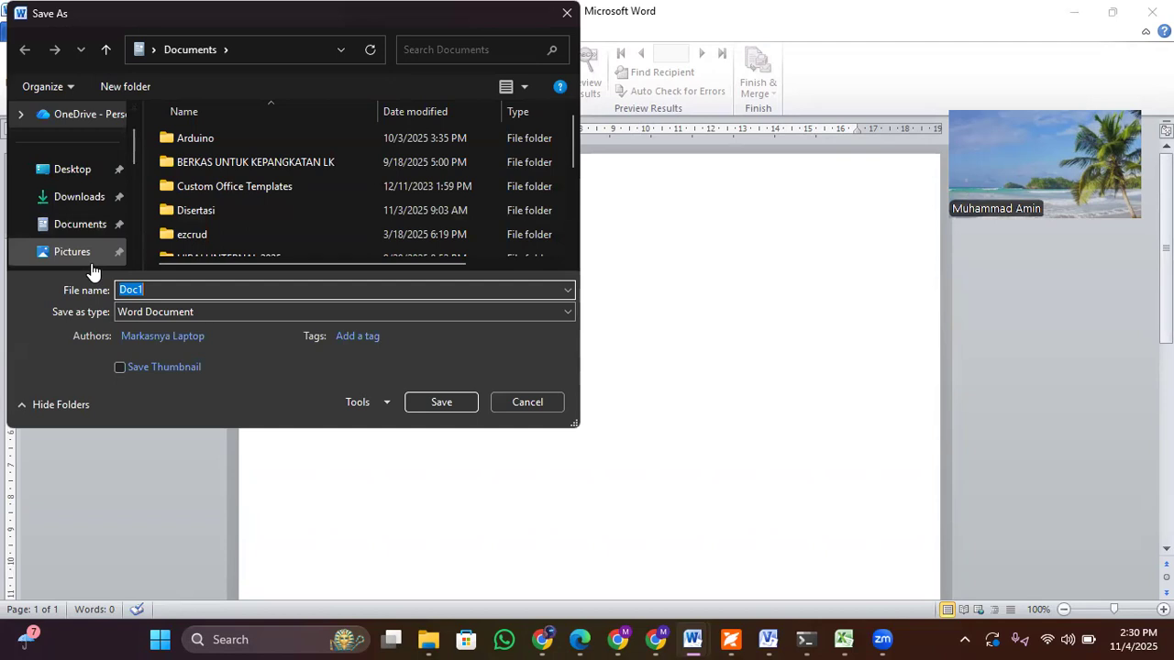
click(78, 180)
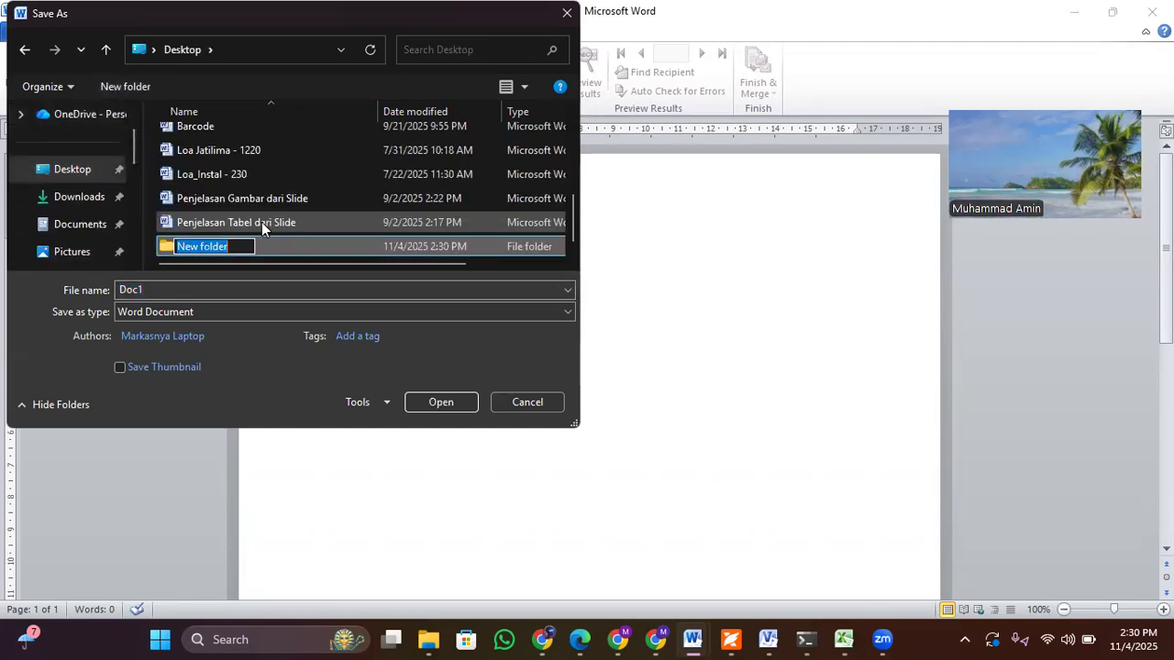
text(Ma)
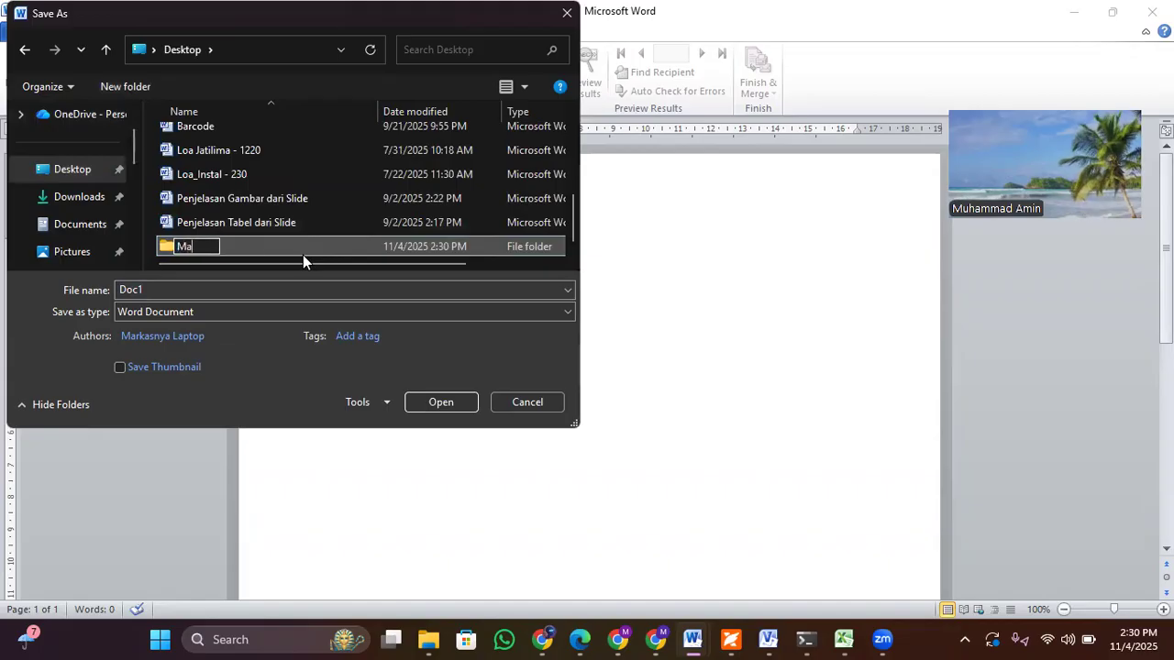
text(ilMerge)
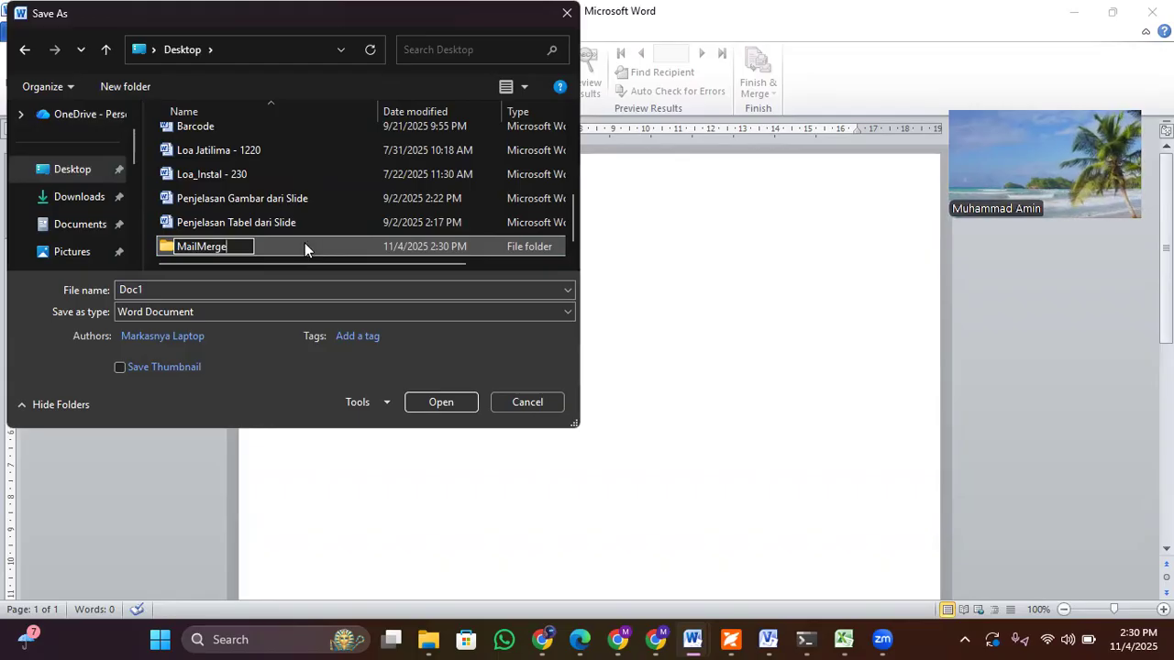
double_click(305, 243)
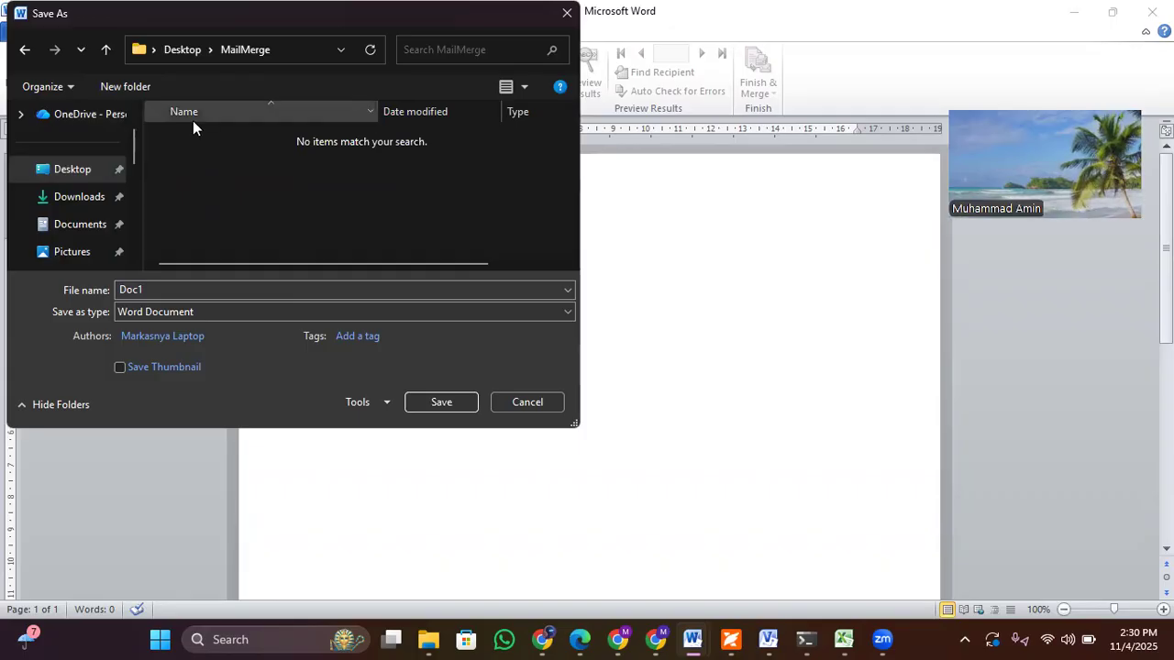
Step: Save the document in the MailMerge folder as a Word Document named Surat
double_click(230, 289)
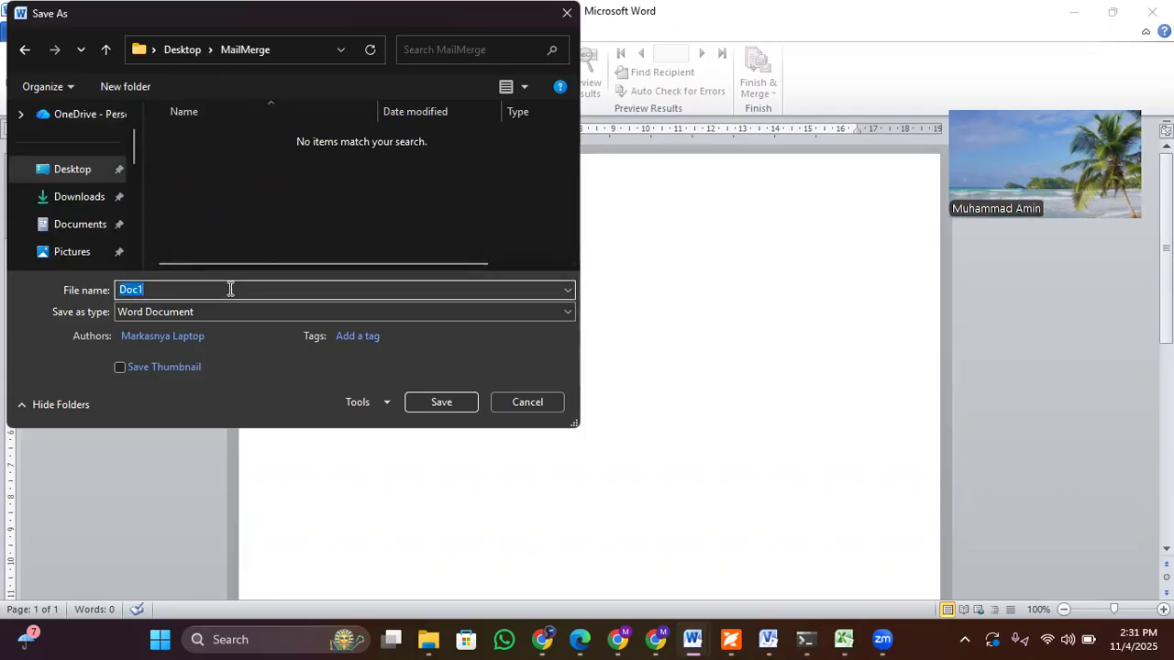
text(Surat)
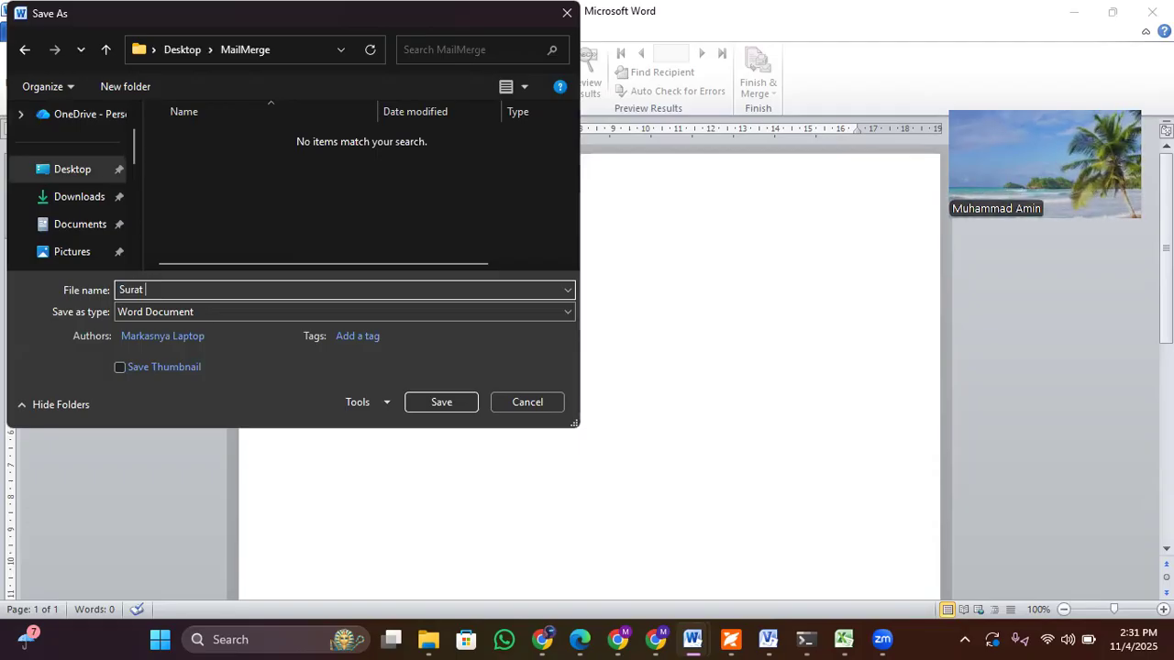
click(444, 402)
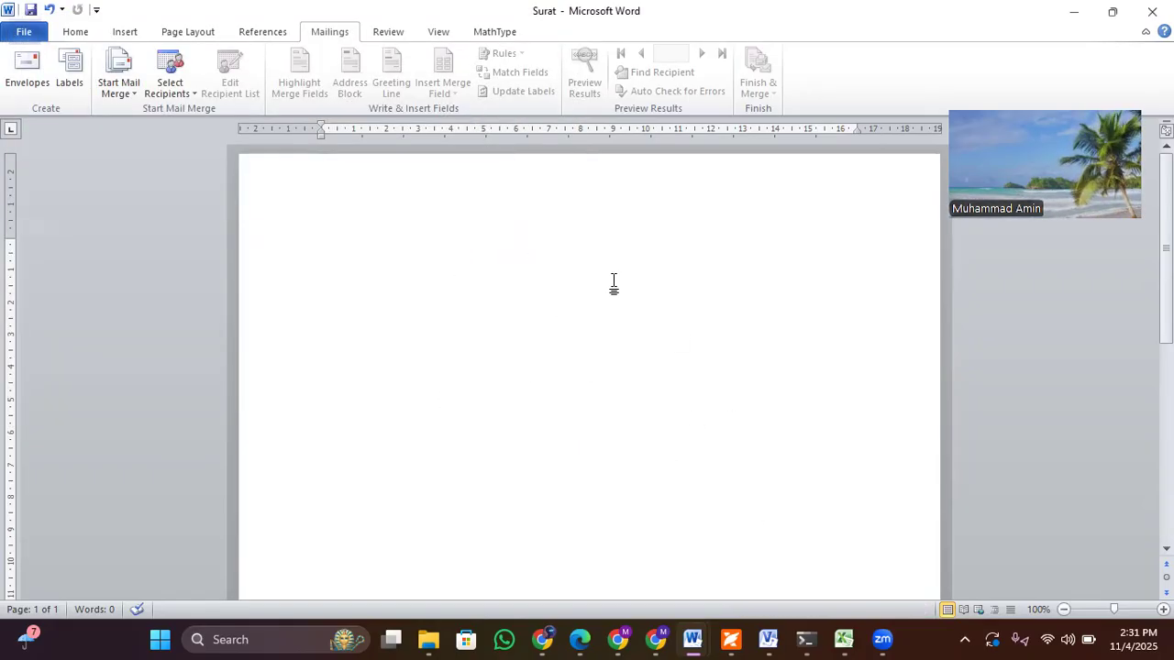
Step: Switch to the Data Base workbook in Excel and examine the Nama, Jabatan and Alamat headers and the records below them
click(844, 640)
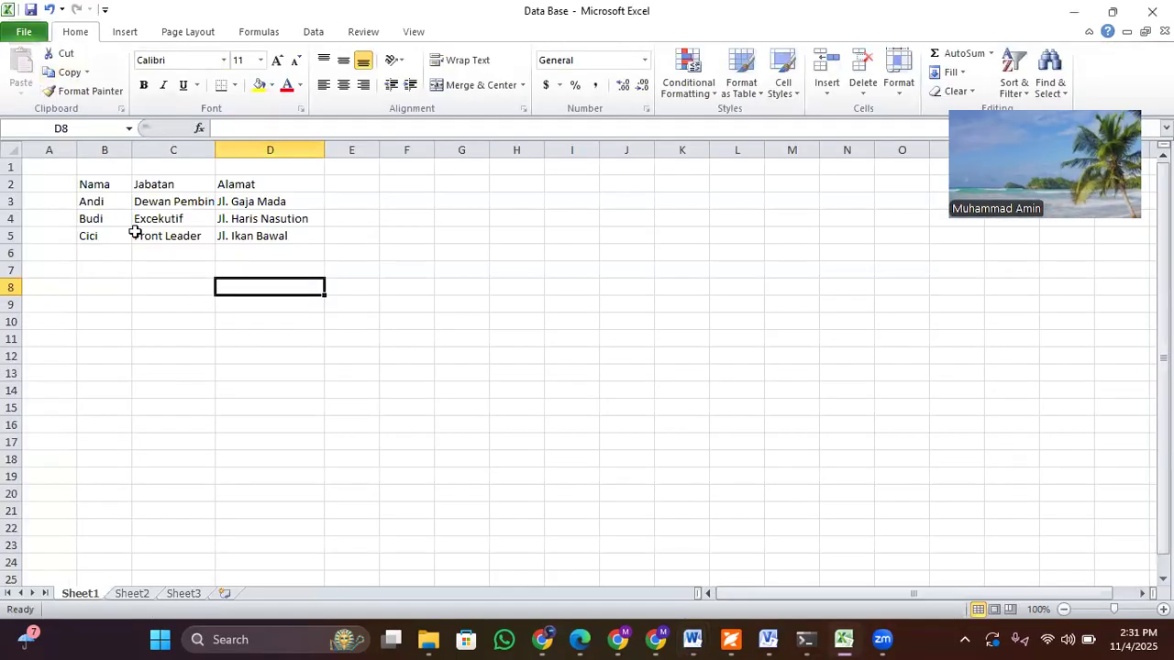
click(98, 187)
click(151, 185)
drag(96, 185, 243, 185)
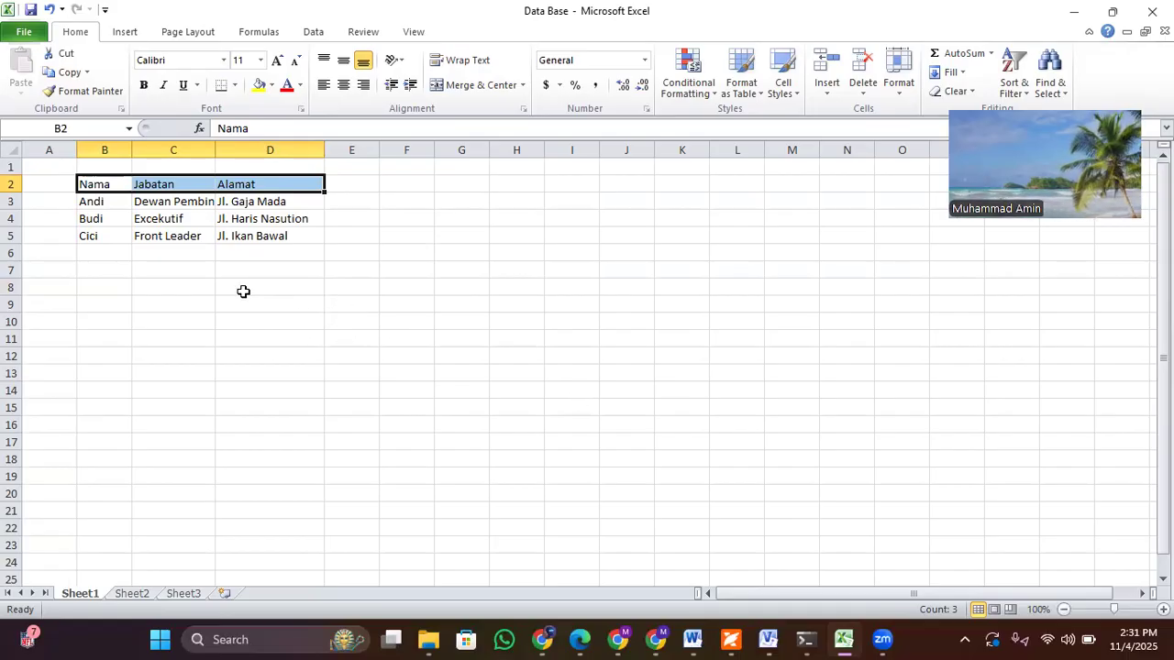
drag(86, 204, 279, 249)
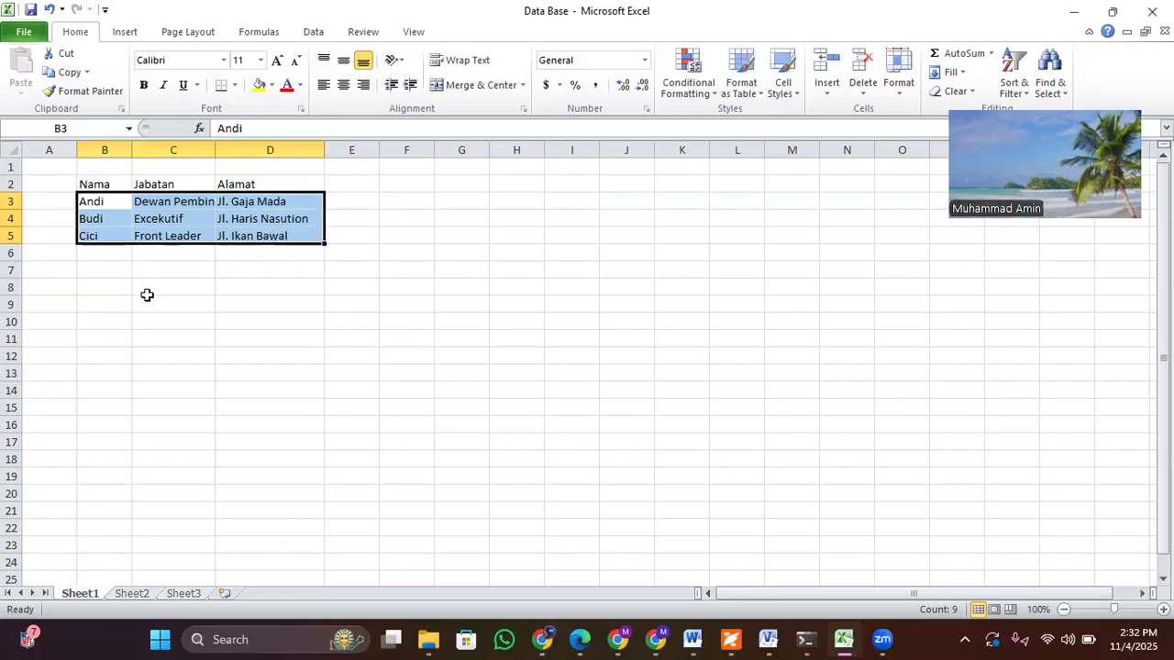
click(260, 272)
Step: Save a copy of the workbook as Data Base in the Desktop's MailMerge folder
click(23, 34)
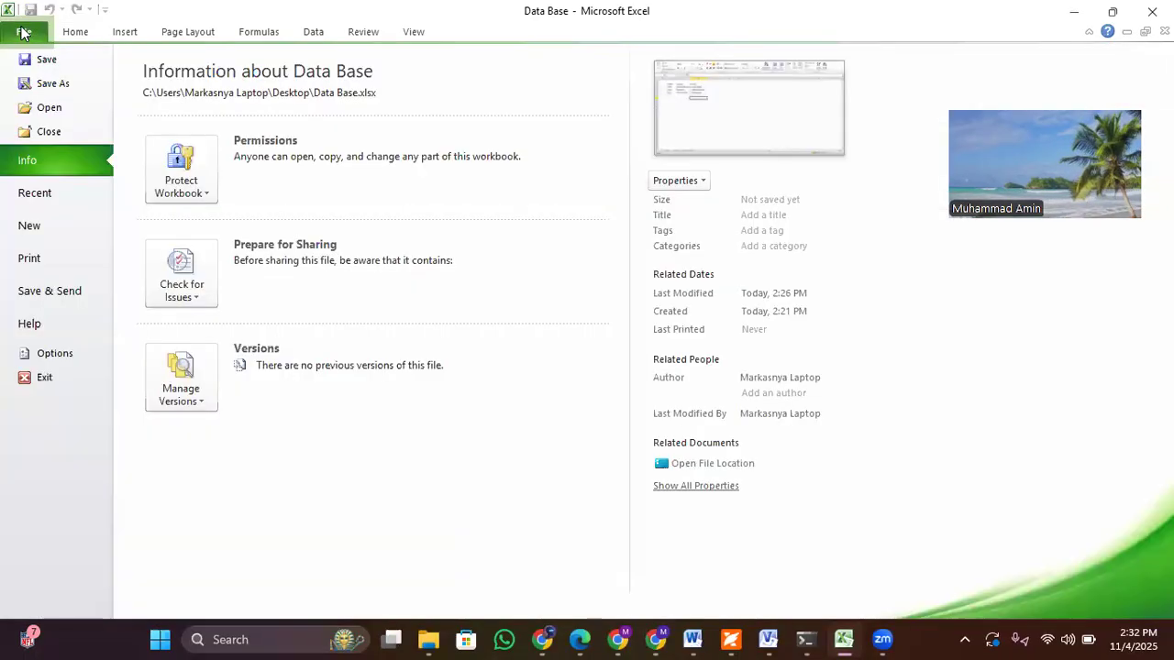
click(46, 83)
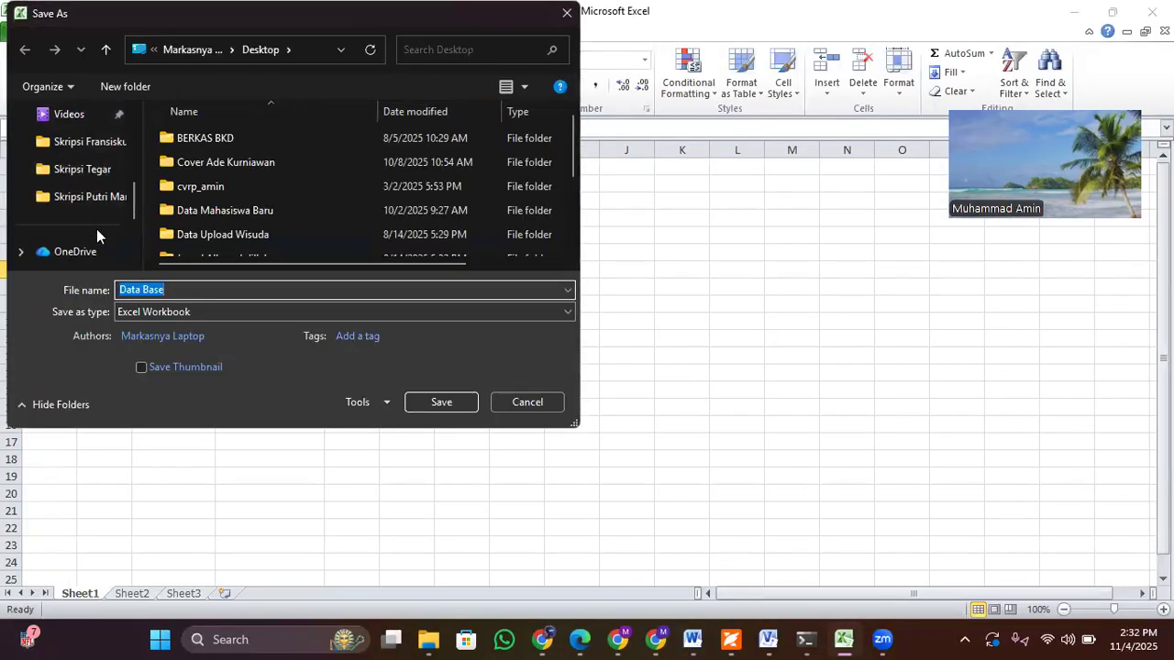
scroll(130, 197, up, 3)
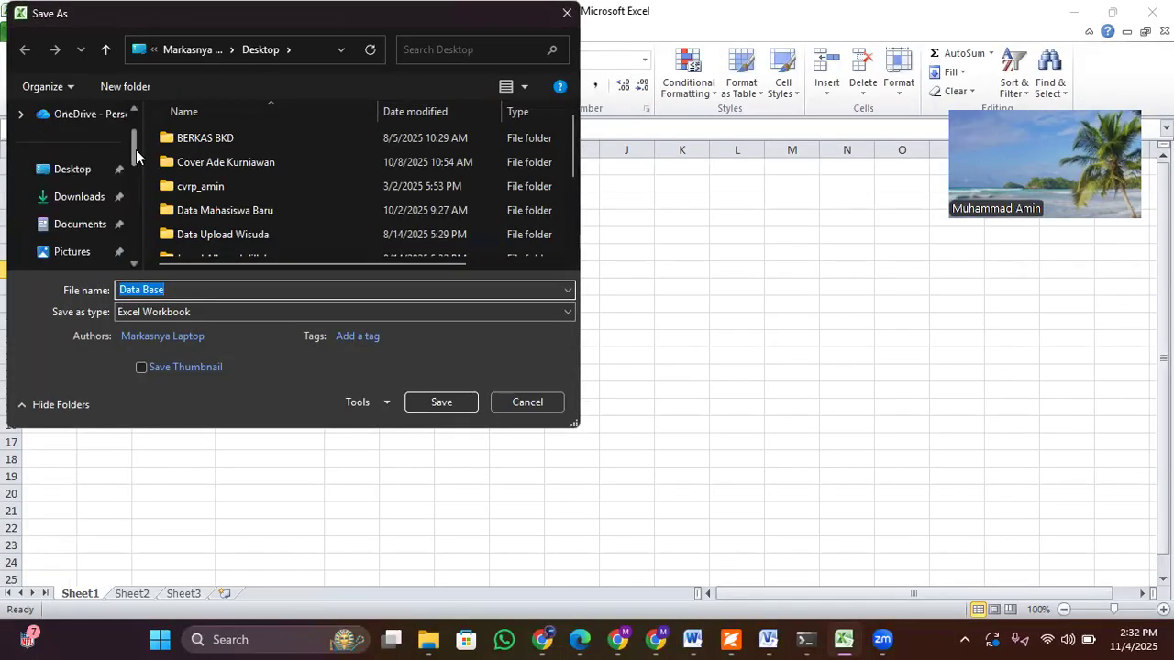
click(94, 175)
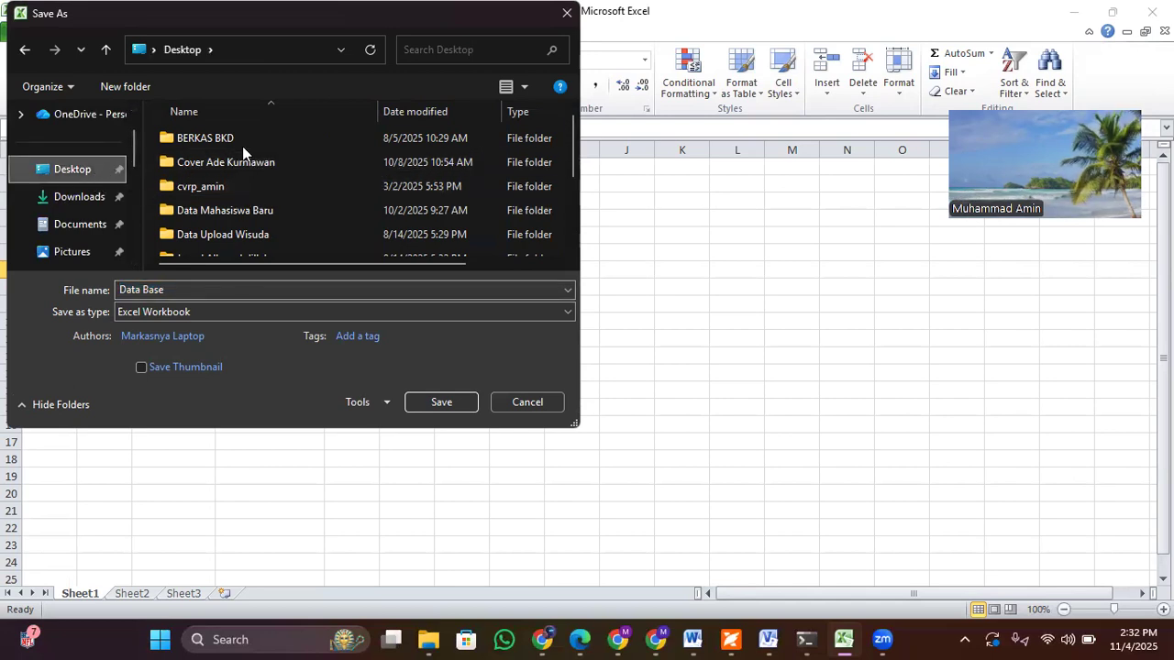
click(249, 210)
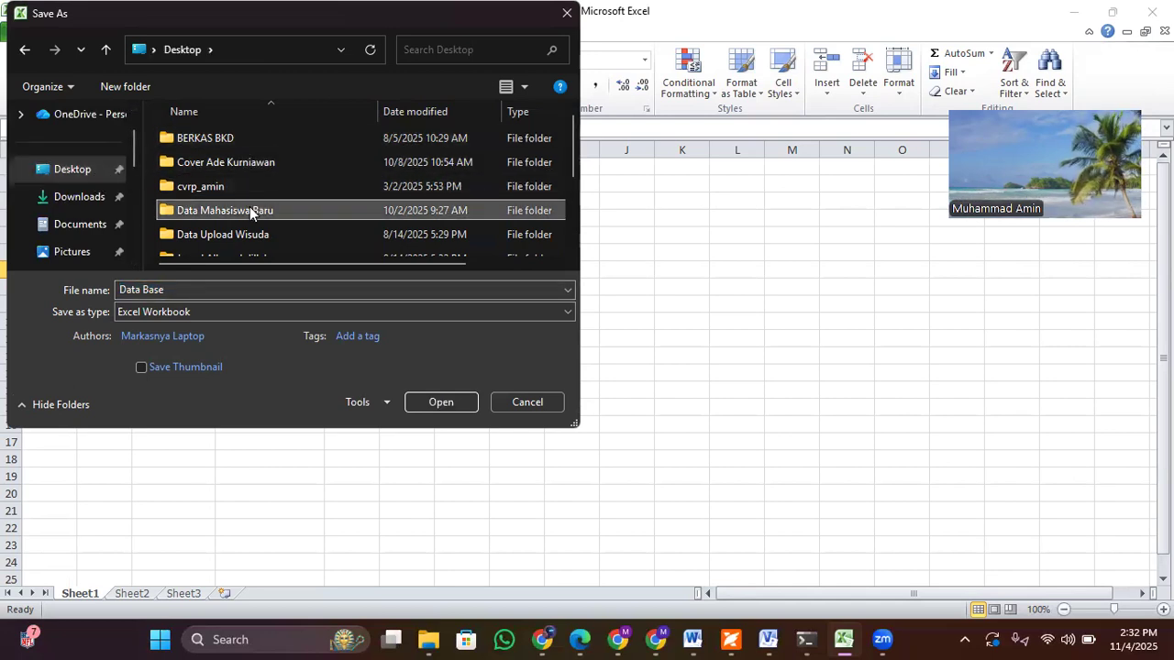
scroll(249, 210, down, 2)
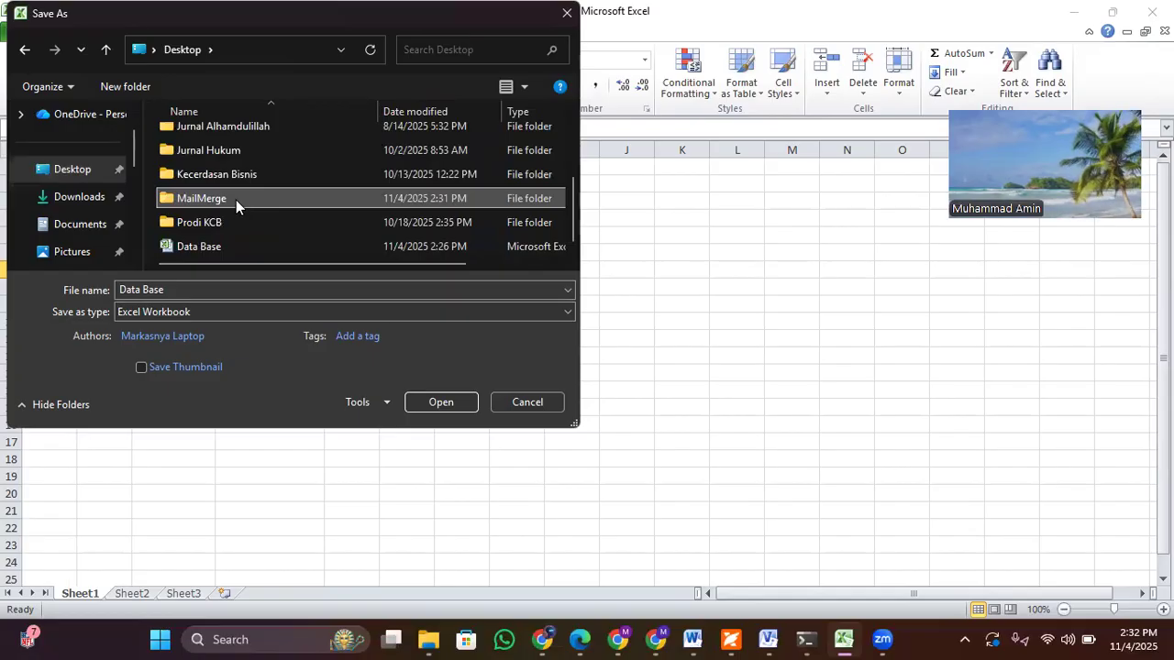
double_click(236, 200)
click(225, 290)
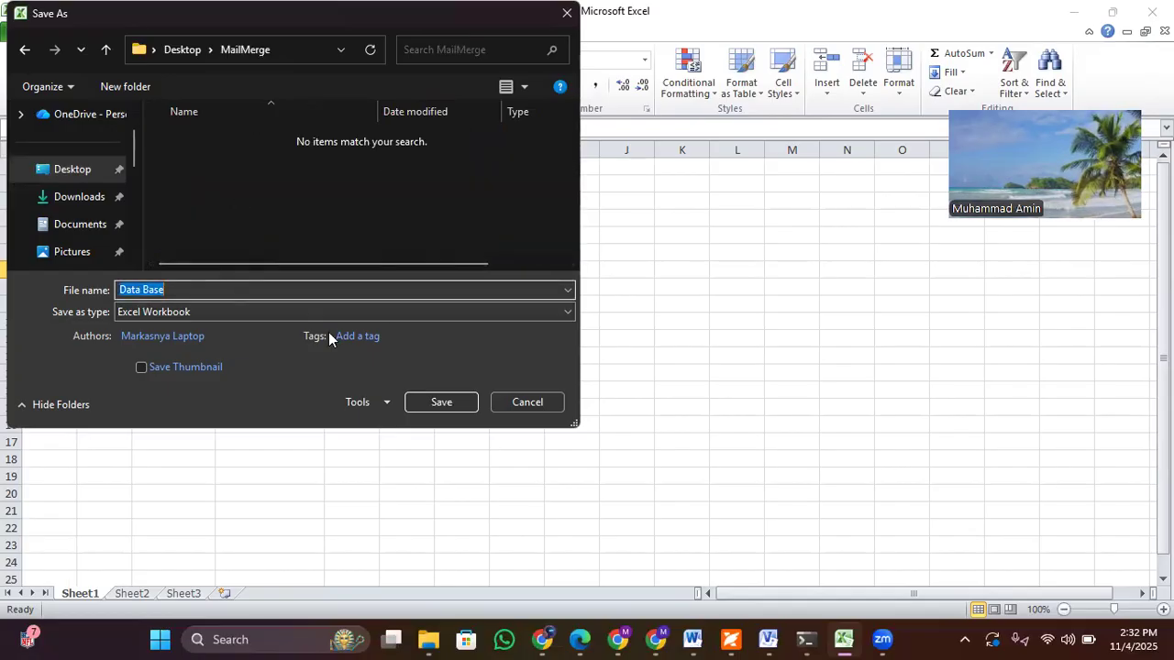
click(440, 402)
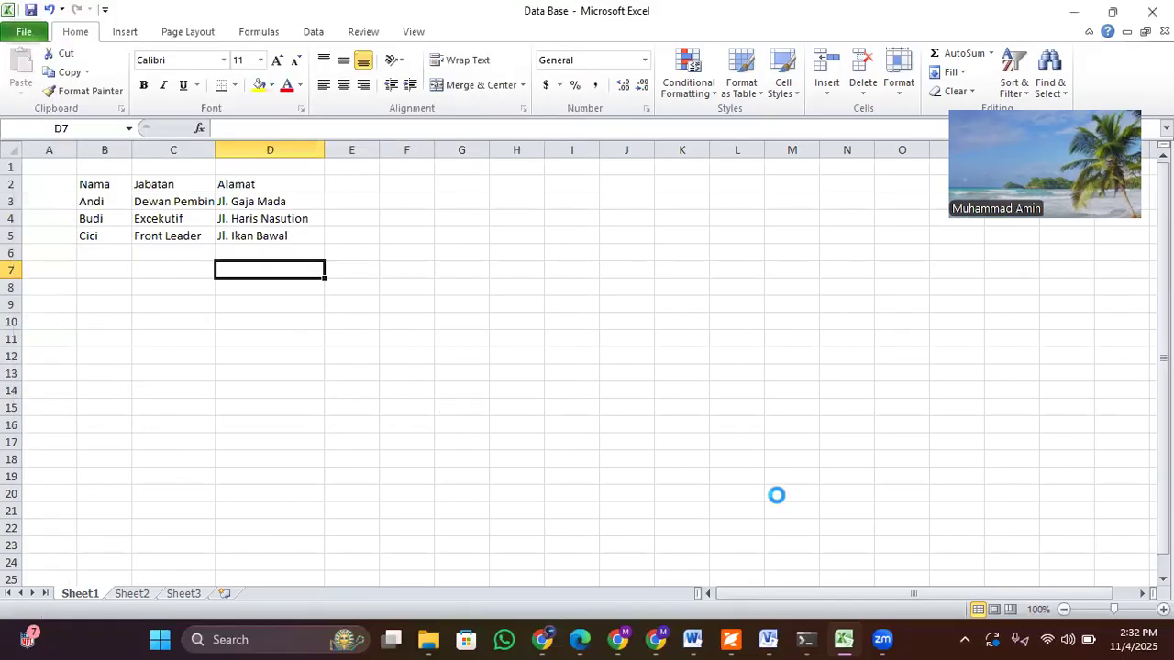
Step: Switch back to the Surat document in Word and run the step-by-step mail merge wizard for letters, using the current document, up to recipient selection
mouse_move(697, 641)
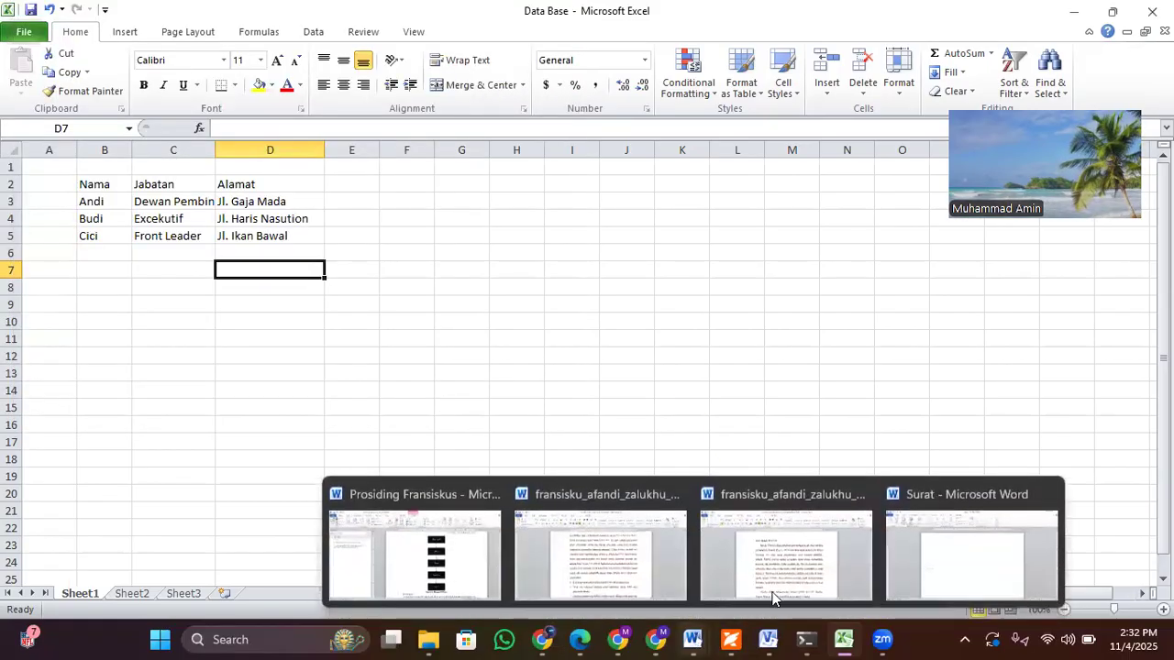
click(938, 556)
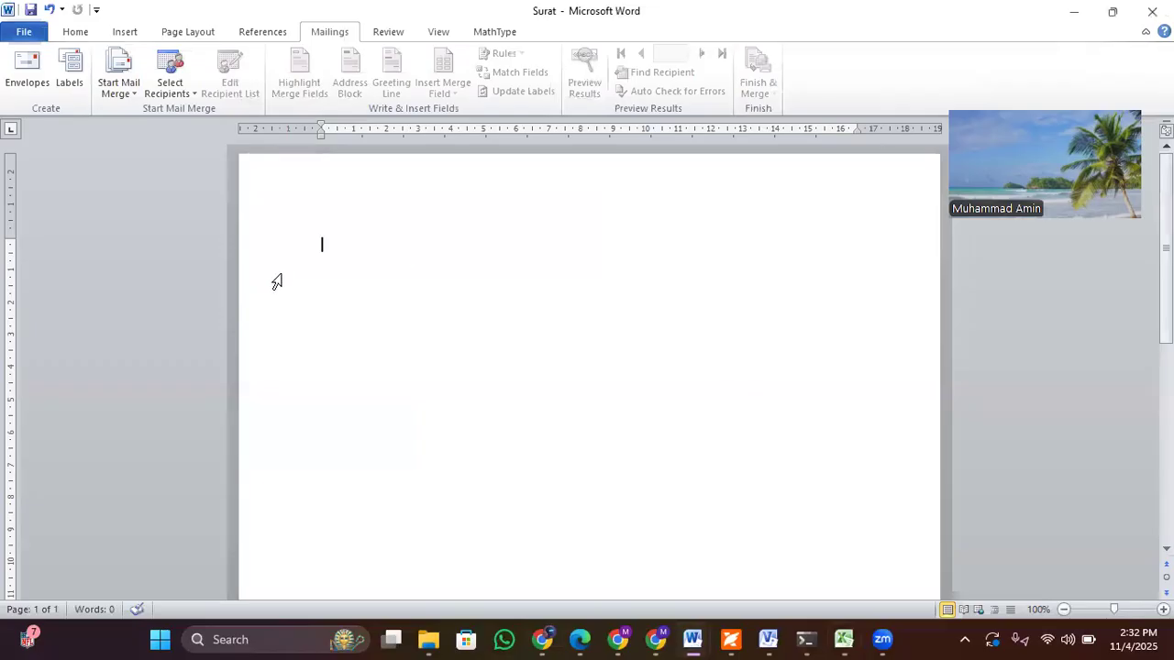
click(78, 32)
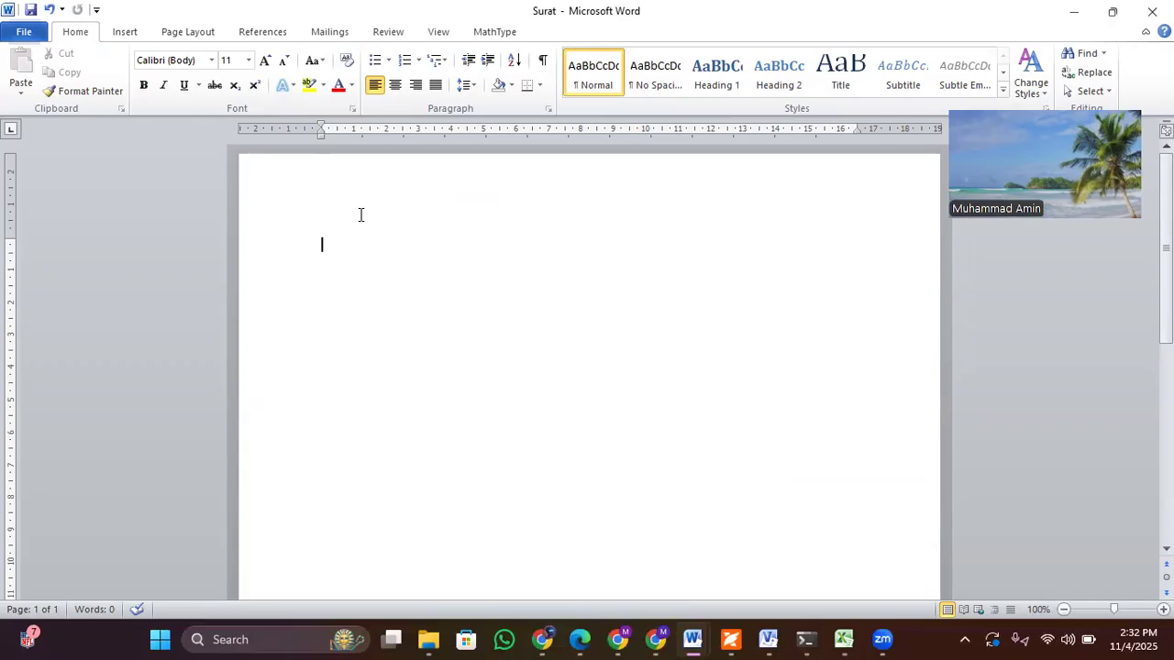
click(330, 37)
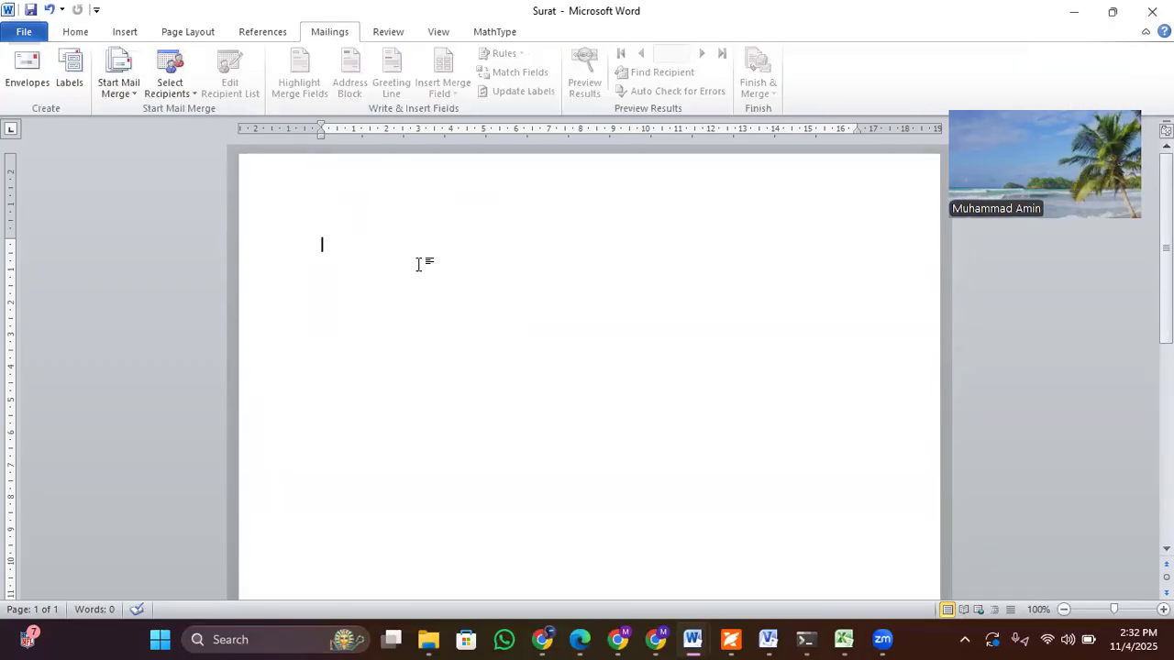
click(126, 99)
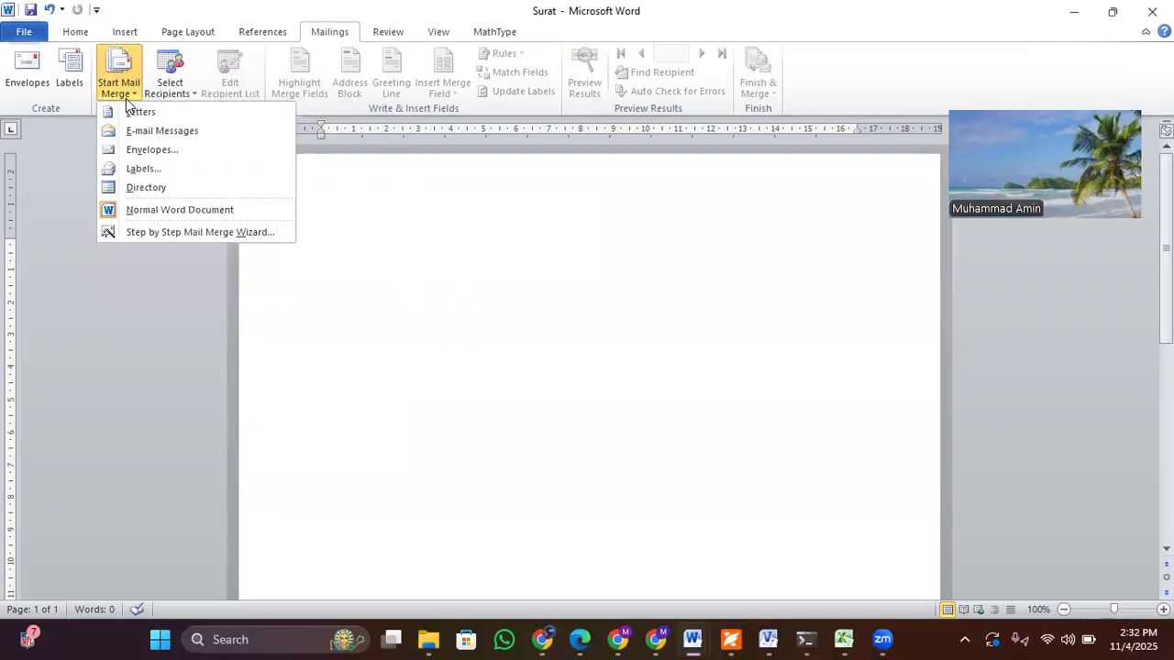
click(203, 232)
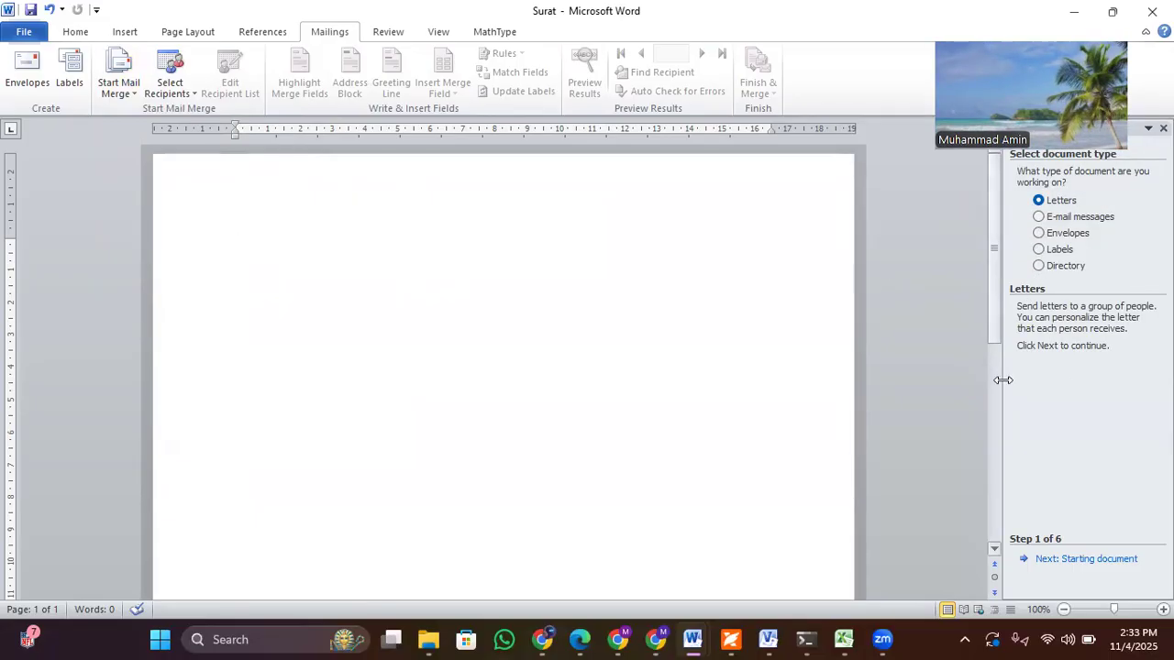
click(1085, 560)
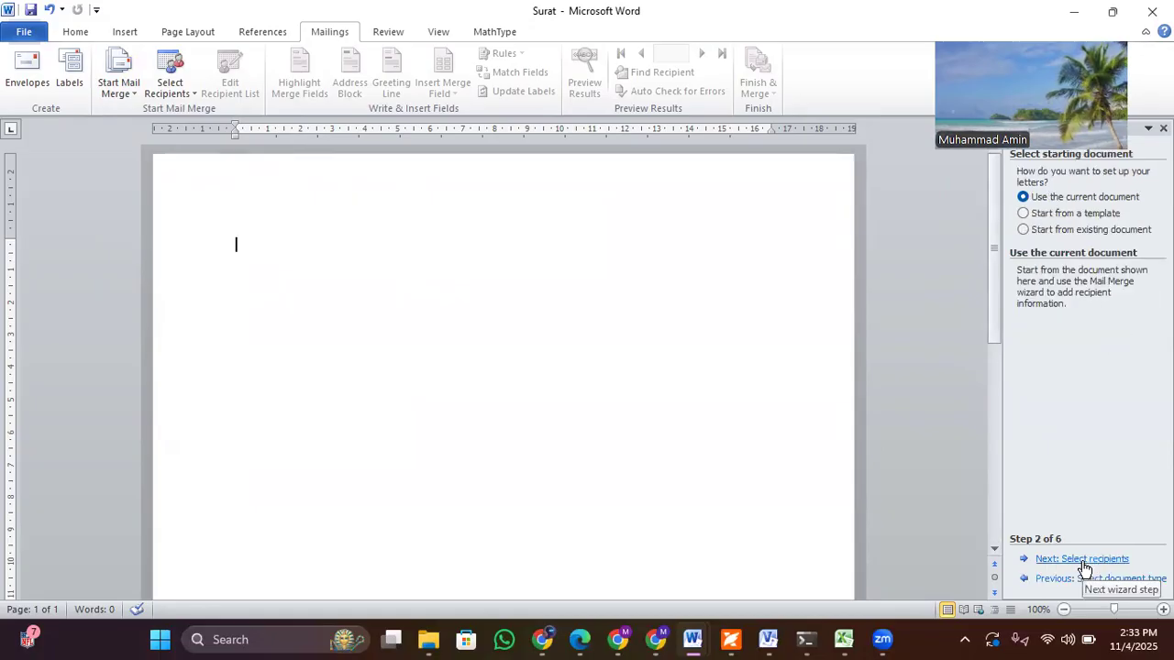
click(1084, 560)
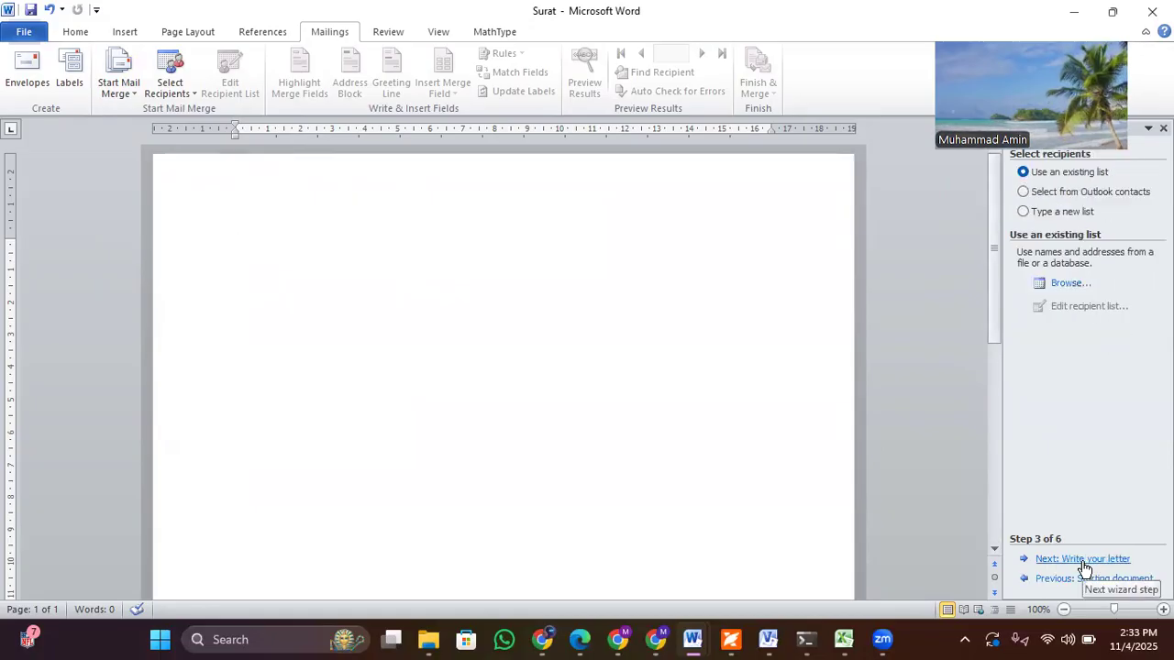
Step: Browse for an existing recipient list and open the Data Base workbook from the Desktop's MailMerge folder as data source
click(1065, 286)
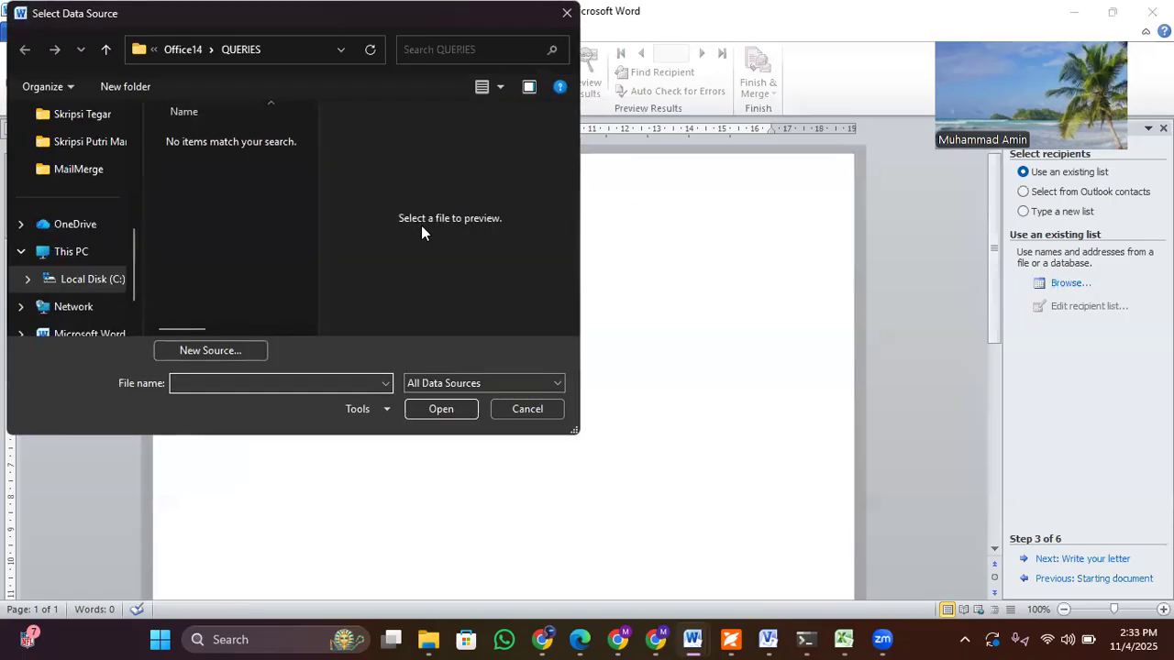
scroll(73, 227, up, 5)
click(82, 231)
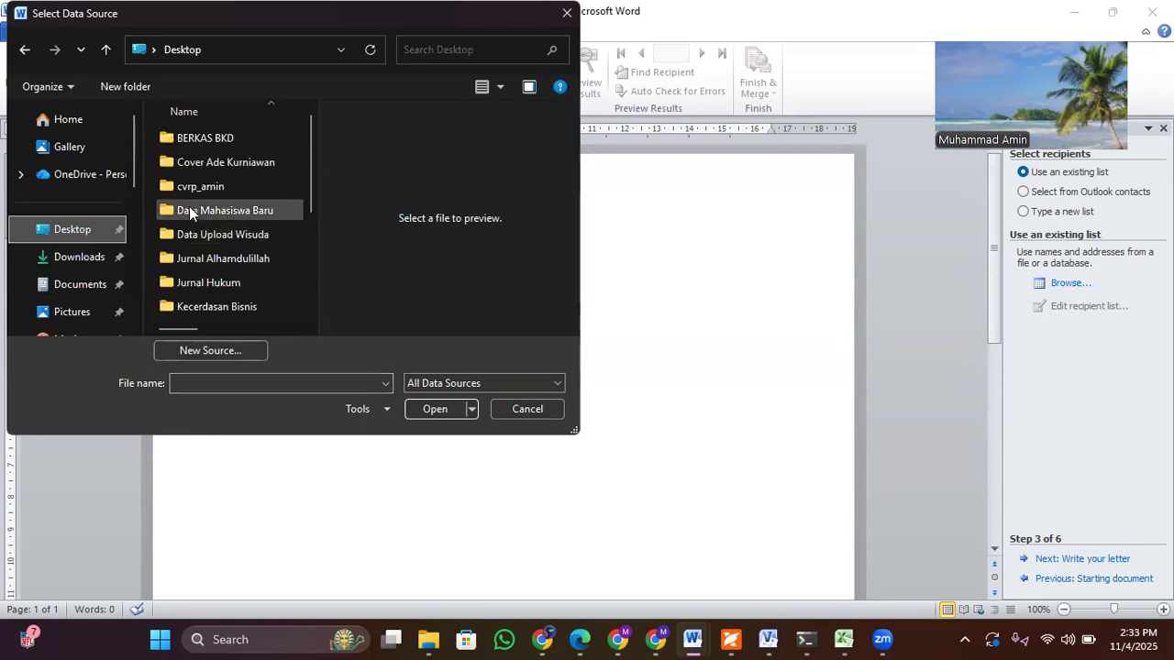
click(206, 184)
key(m)
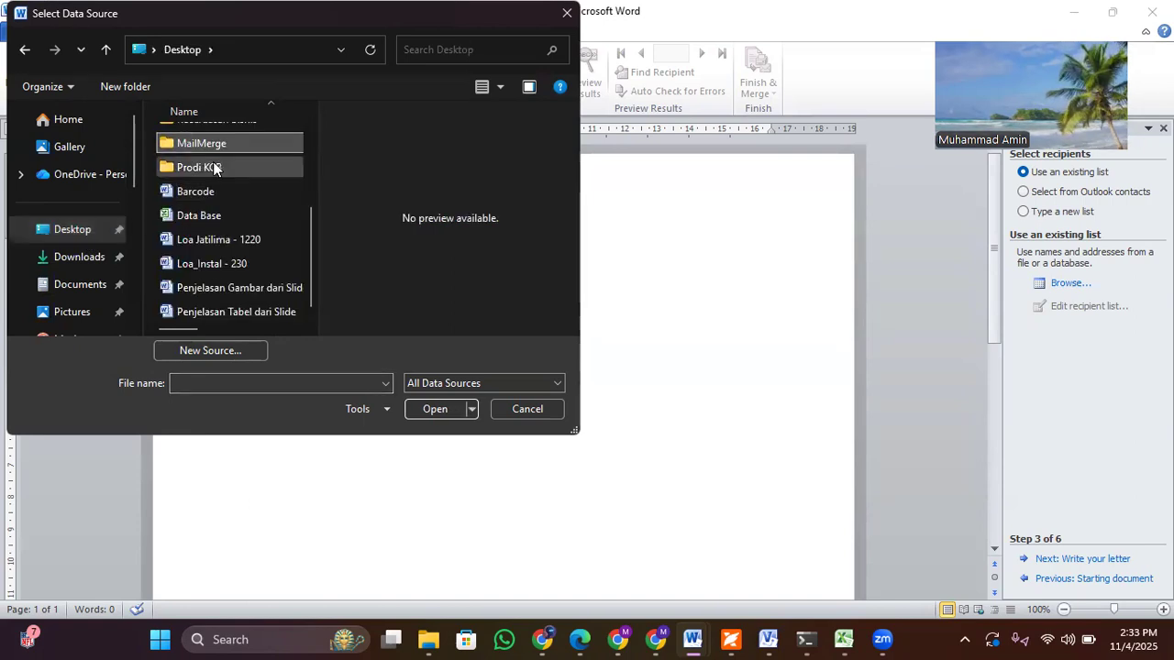
double_click(220, 143)
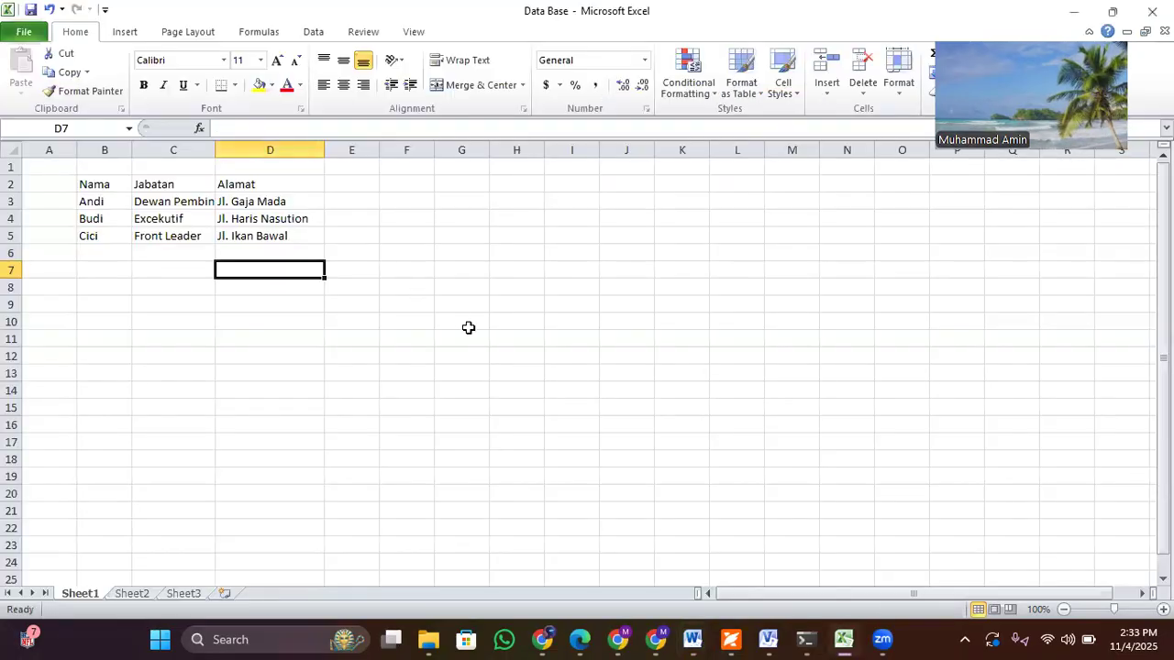
click(692, 640)
click(963, 561)
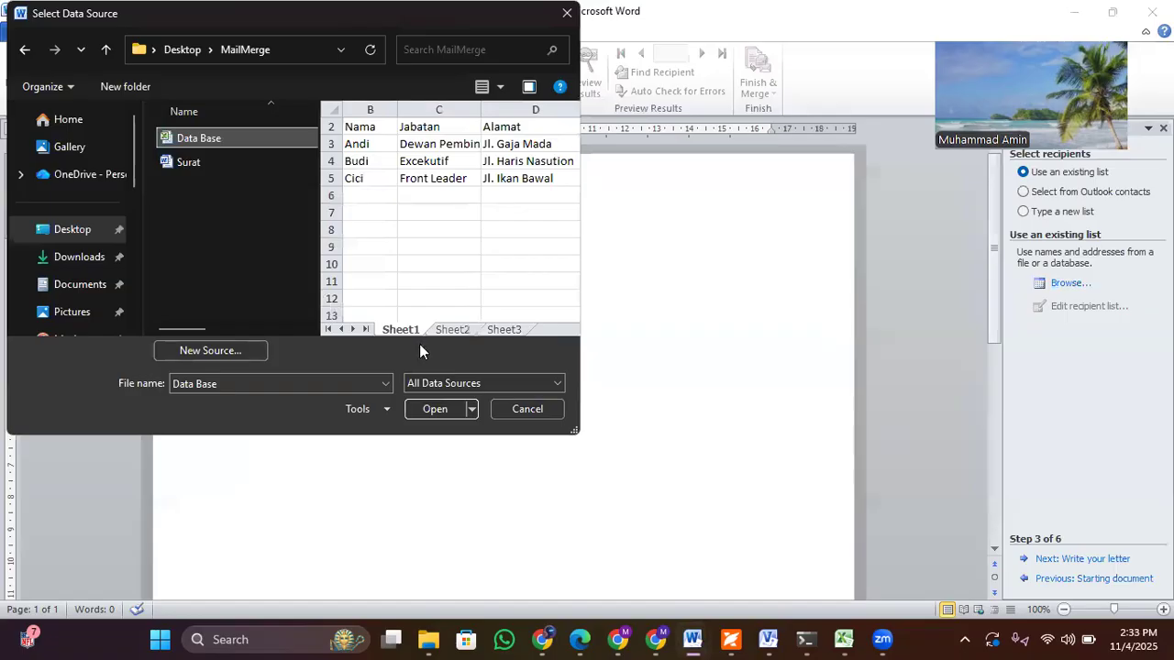
click(437, 409)
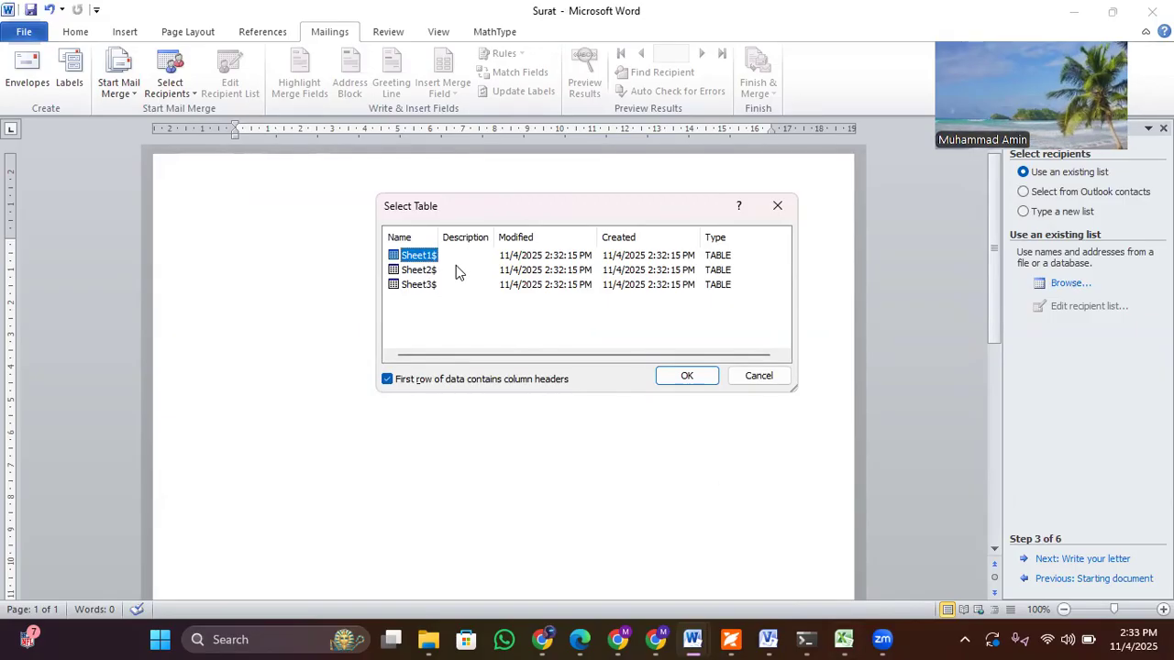
Step: Use Sheet1$ of the workbook, with its first row as column headers, as the recipient list and accept all recipients
click(688, 376)
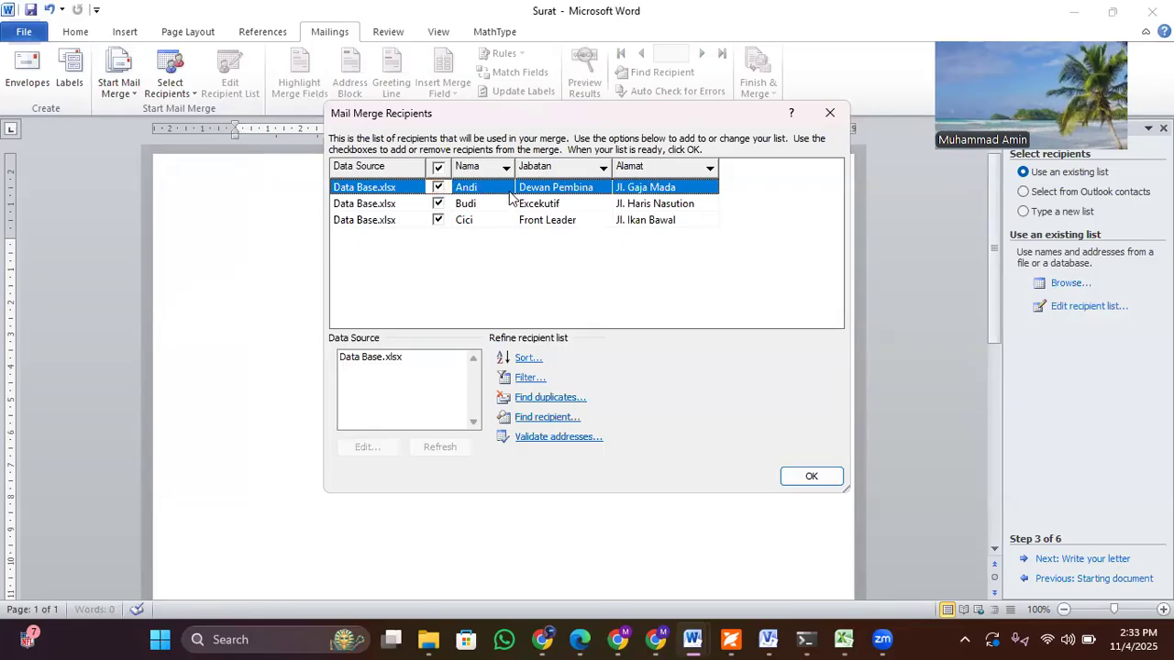
click(811, 475)
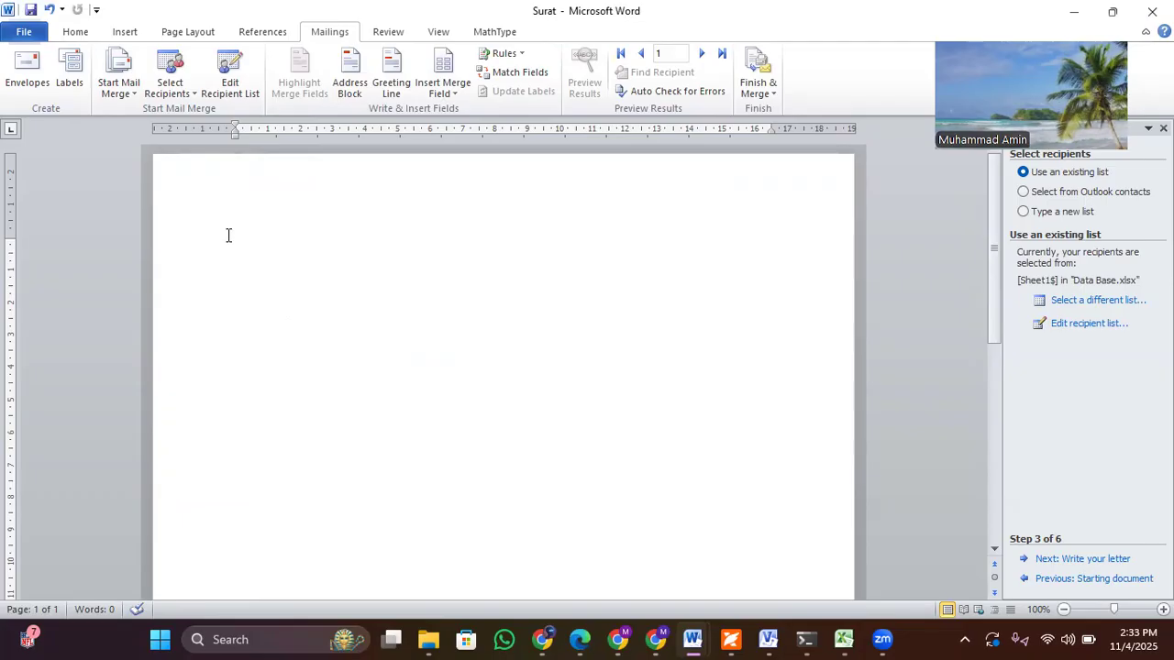
Step: Insert the merge fields Nama, Jabatan and Alamat, each on its own line
click(448, 92)
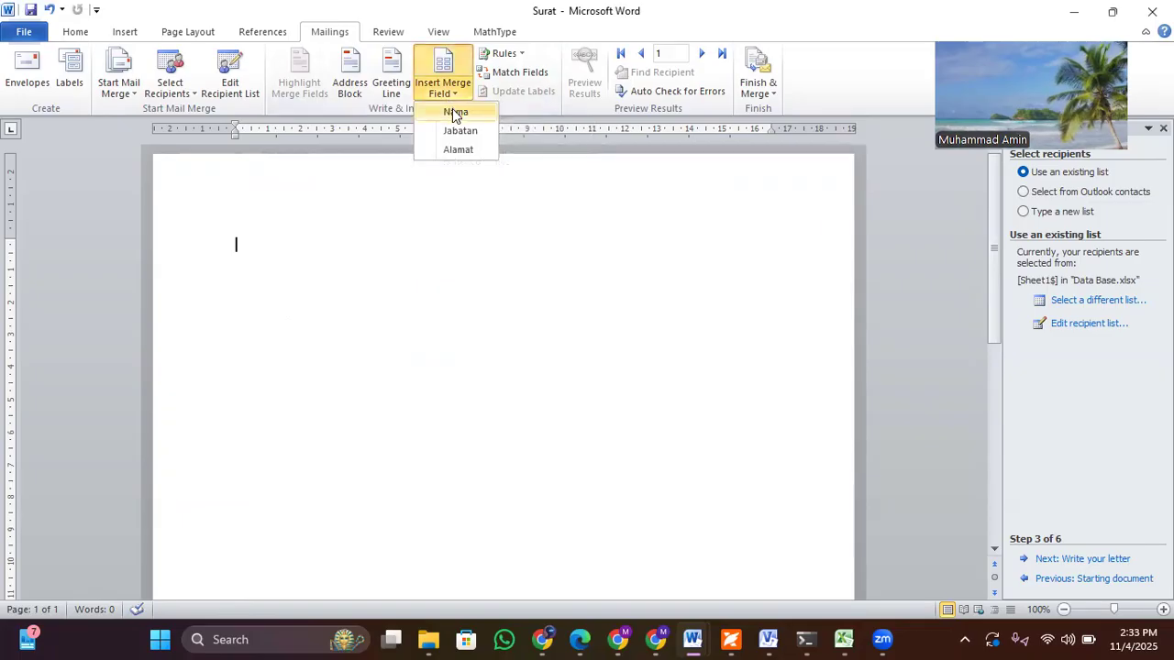
click(455, 112)
key(Return)
click(449, 96)
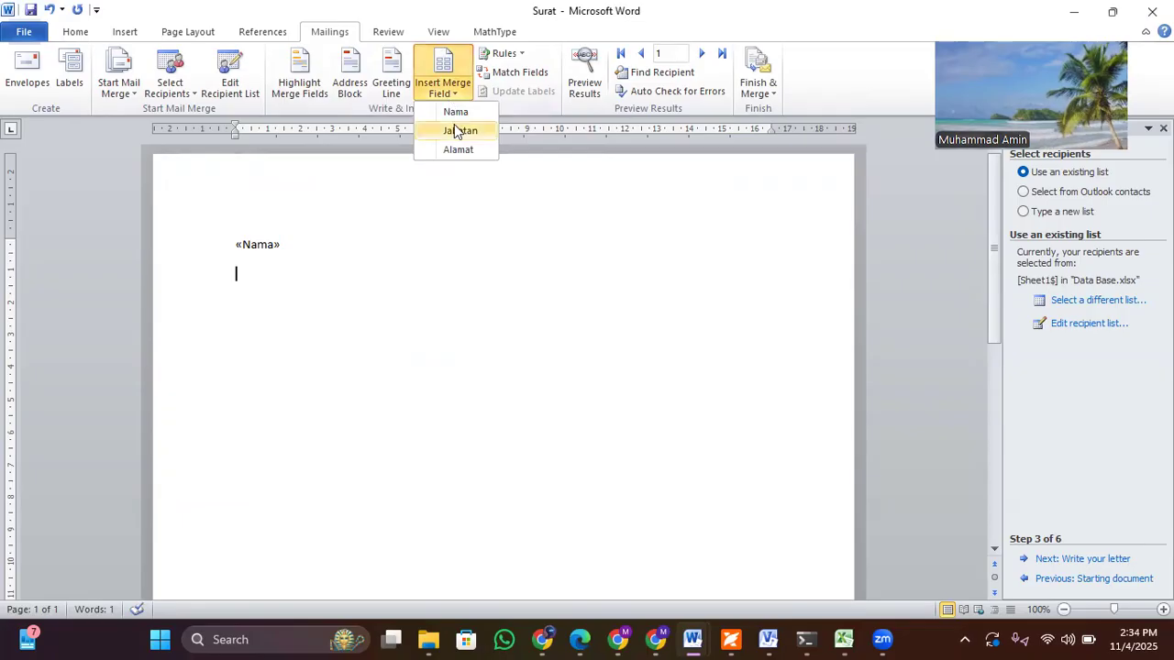
click(455, 131)
key(Return)
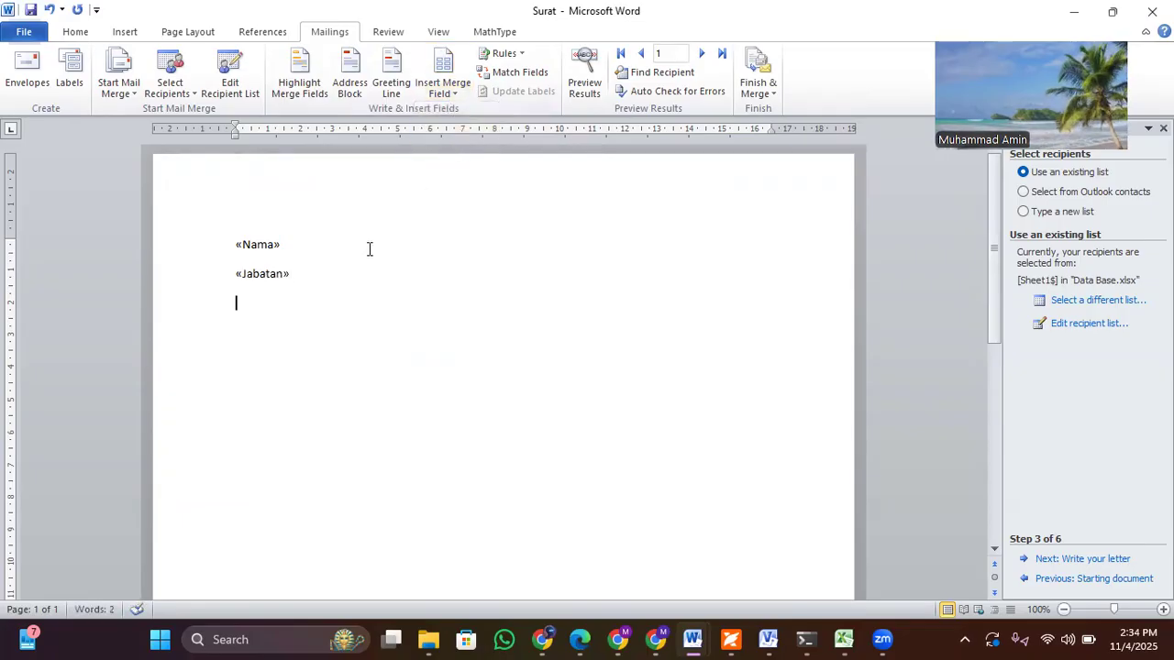
click(449, 97)
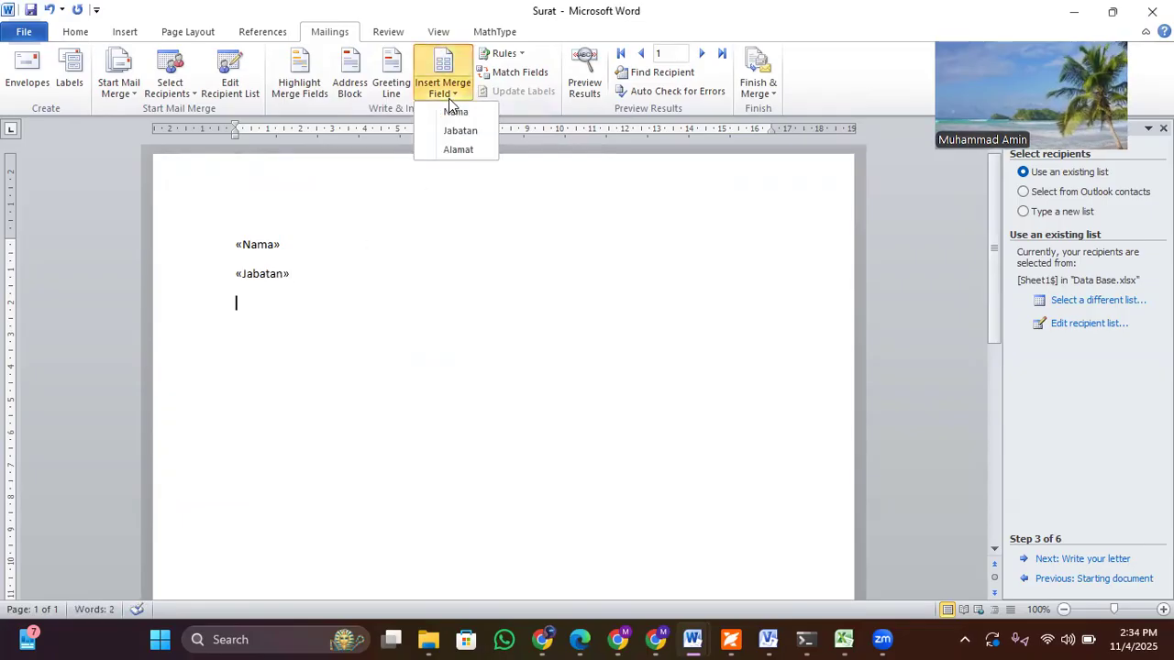
click(449, 148)
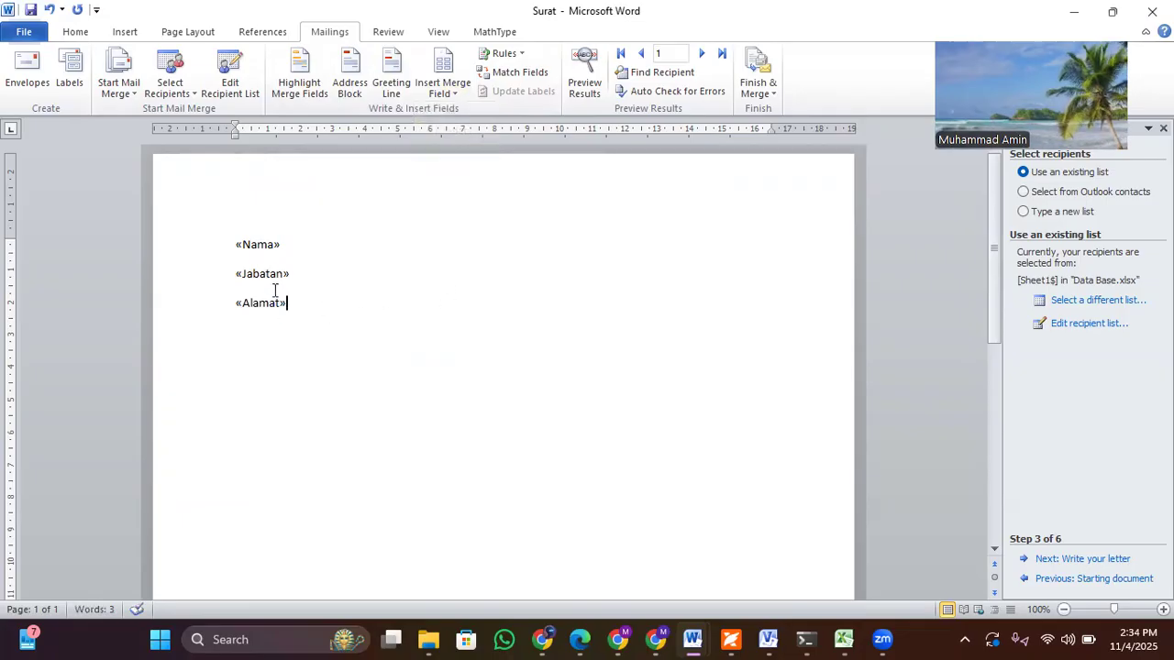
Step: Add a line reading "Kepada Yth :" above the Nama field
click(243, 227)
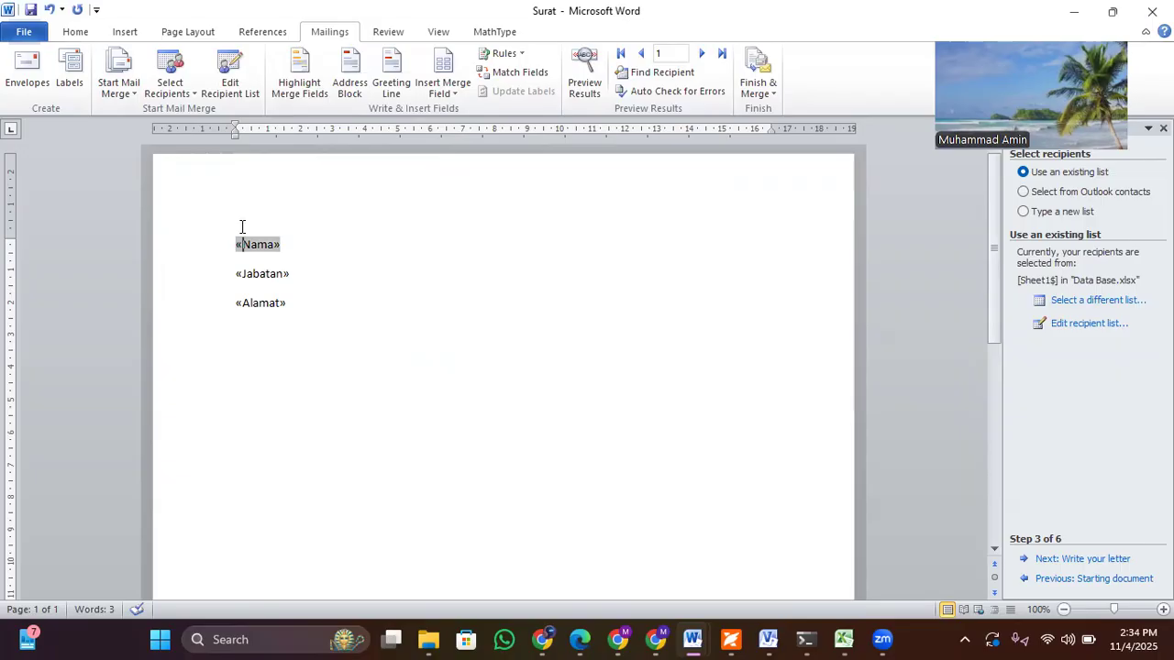
key(Return)
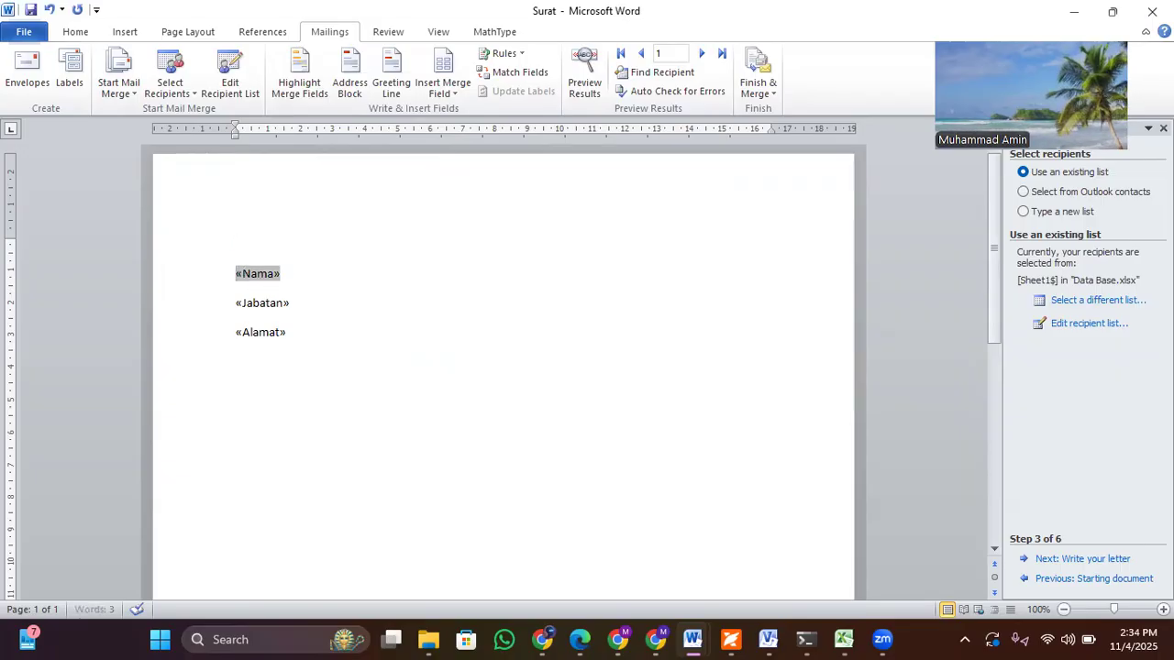
key(Up)
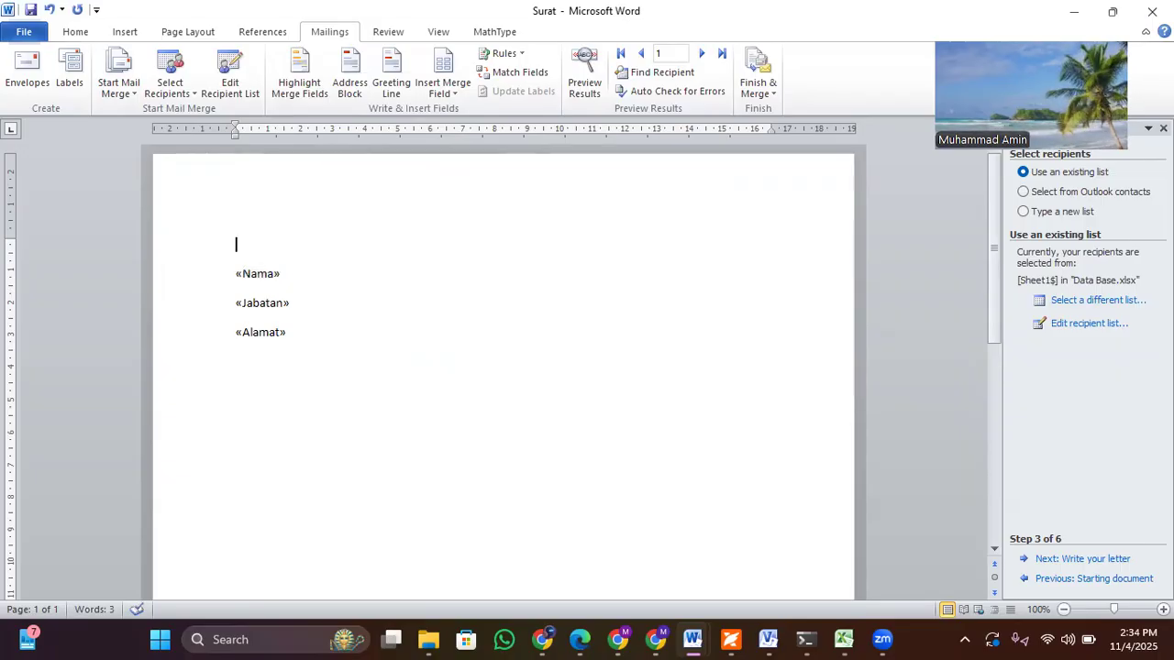
text(Kepada Yt)
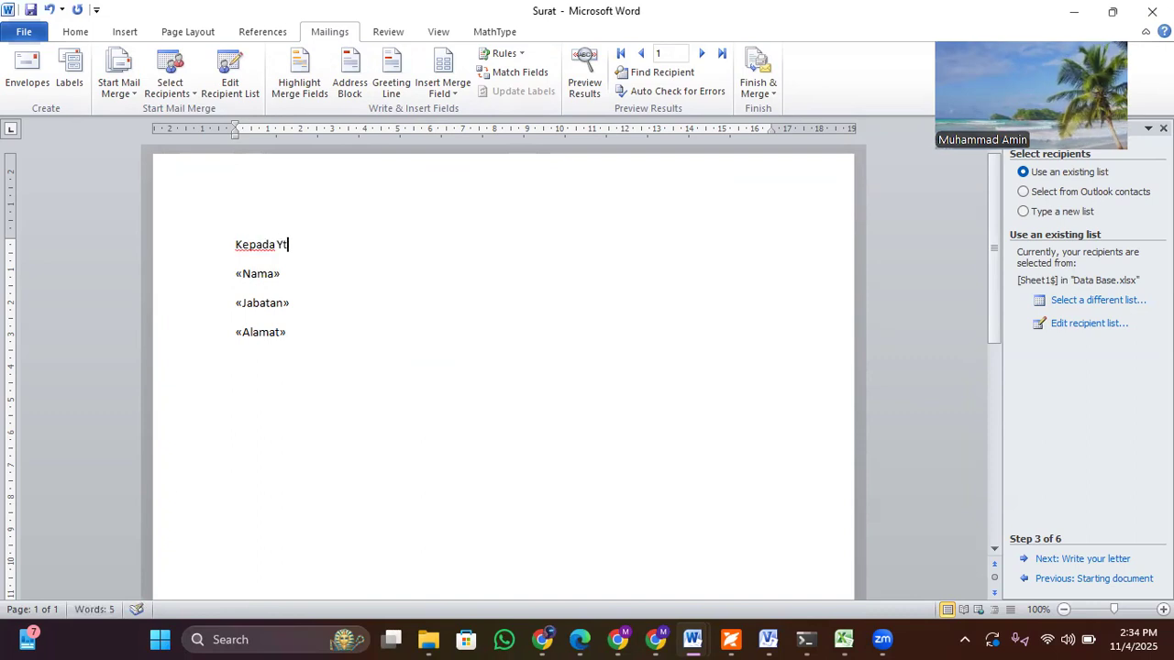
text(h :)
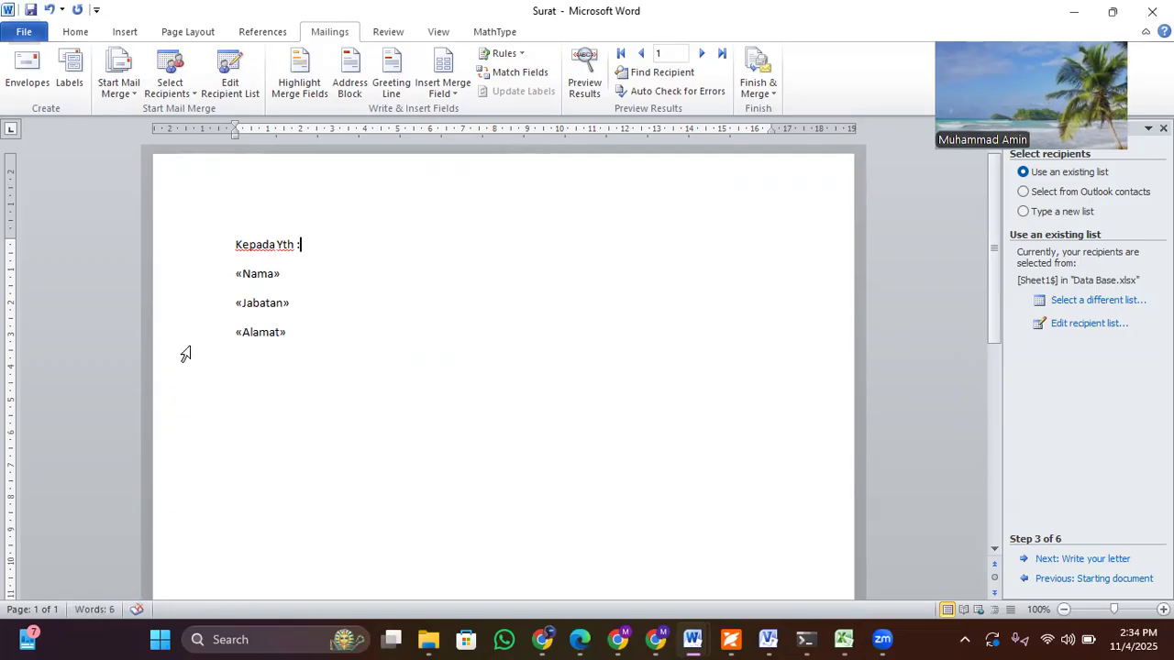
Step: Add the filler text "ldjsldjsldlsmclksmdlk" on a new line below the Alamat field and place the cursor after Nama
click(259, 375)
click(312, 341)
key(Return)
text(ldjsldjsldlsmclksmdlk)
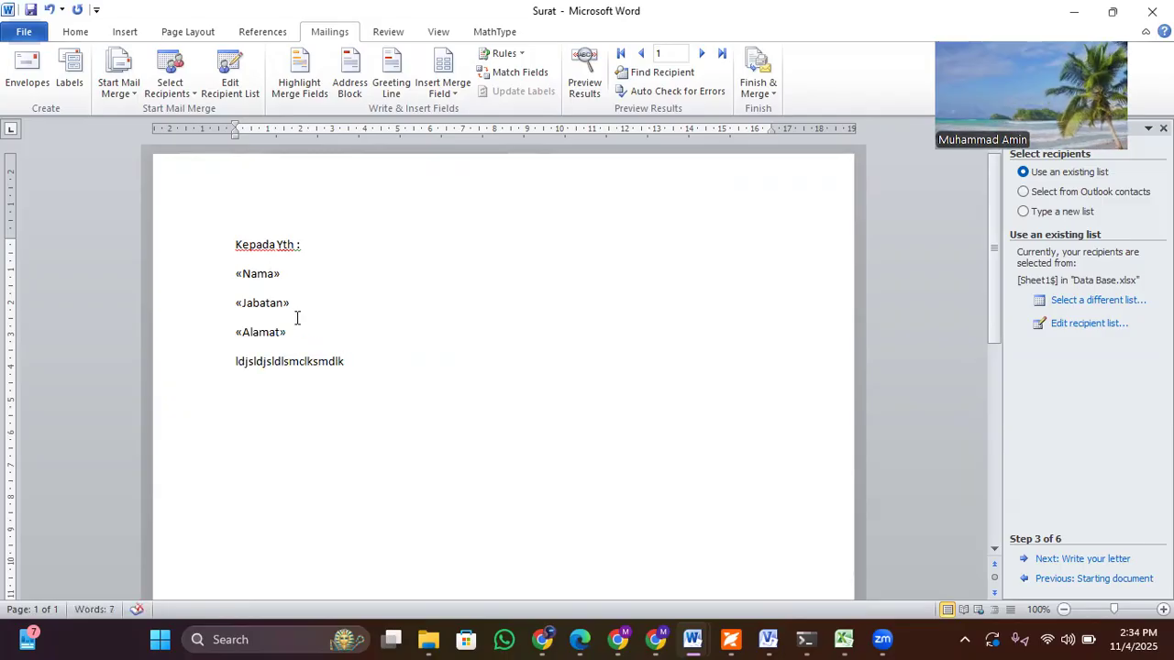
click(286, 307)
click(295, 278)
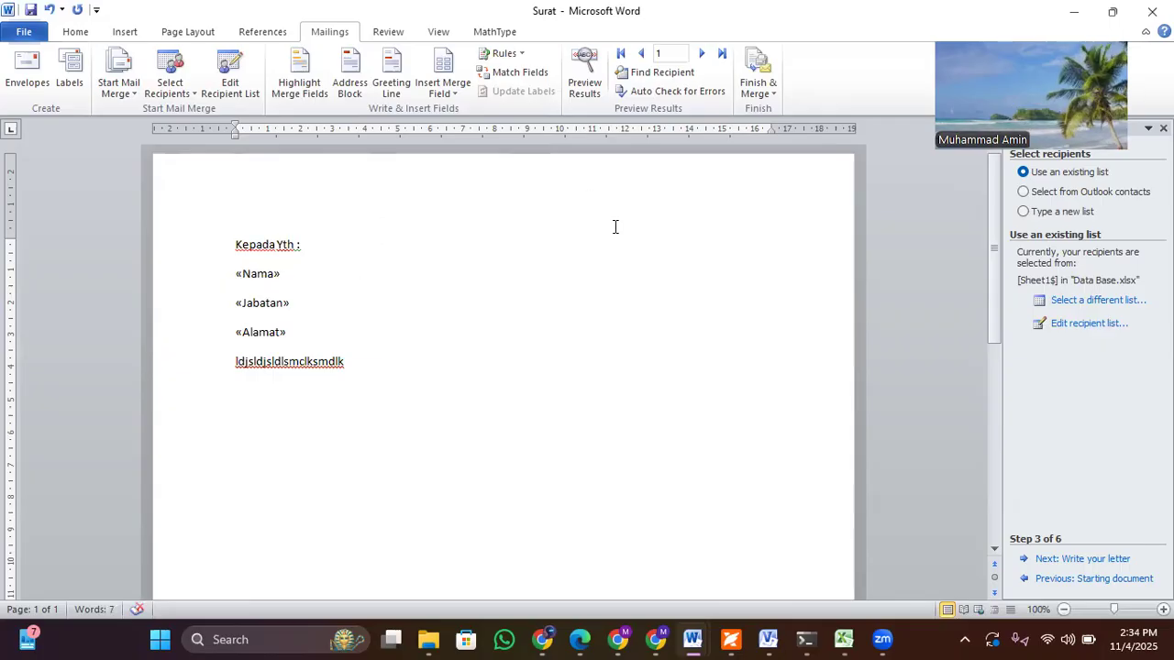
Step: Preview the merged letter through to the third record and compare the results with the Data Base workbook in Excel
click(584, 101)
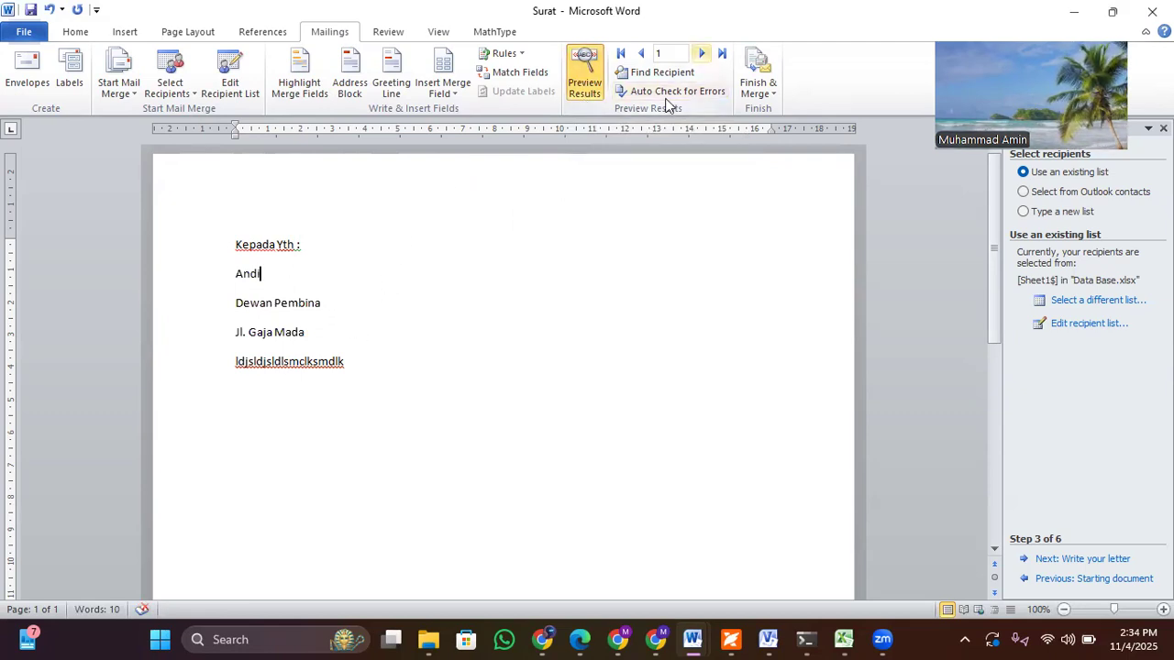
click(844, 639)
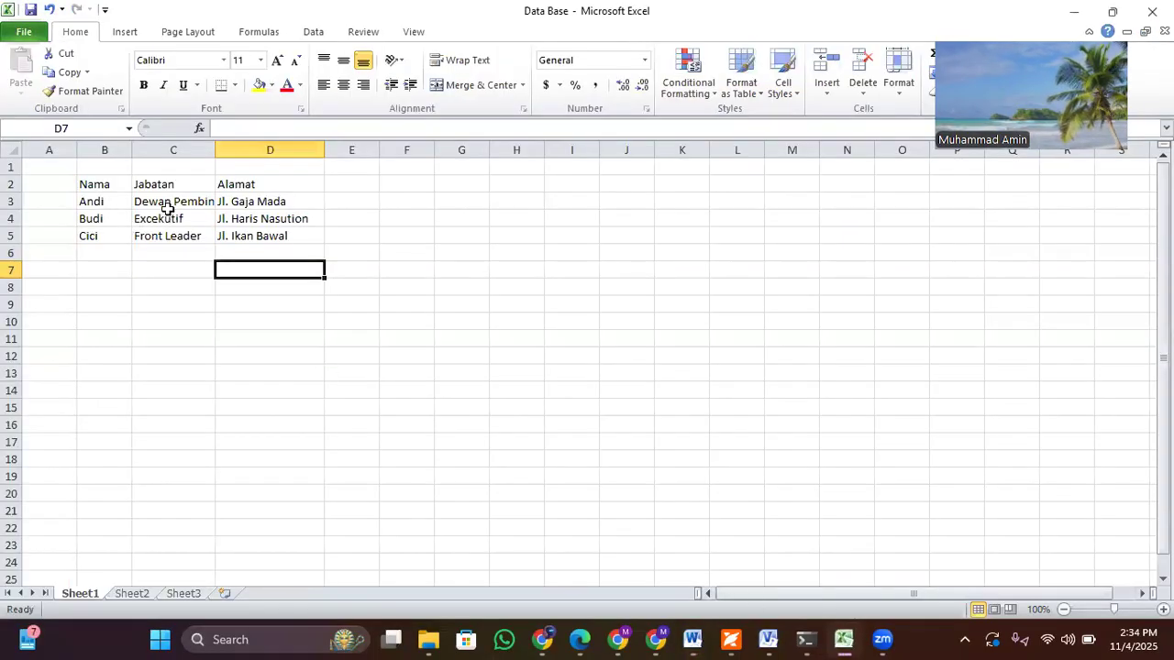
click(844, 639)
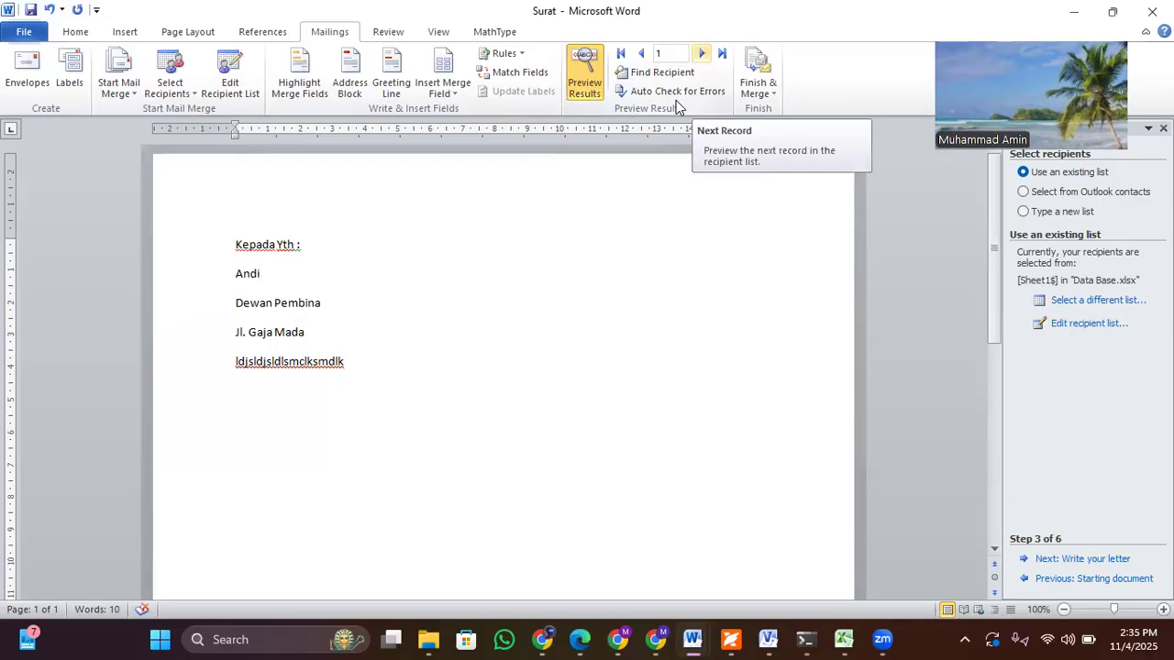
click(702, 54)
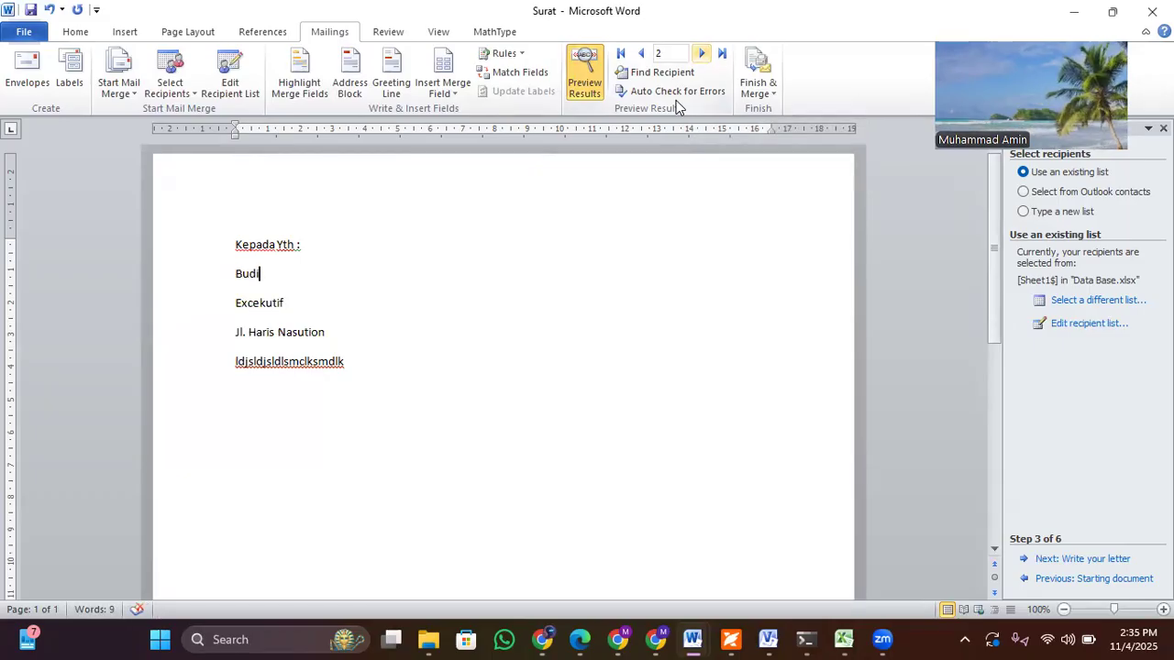
click(702, 53)
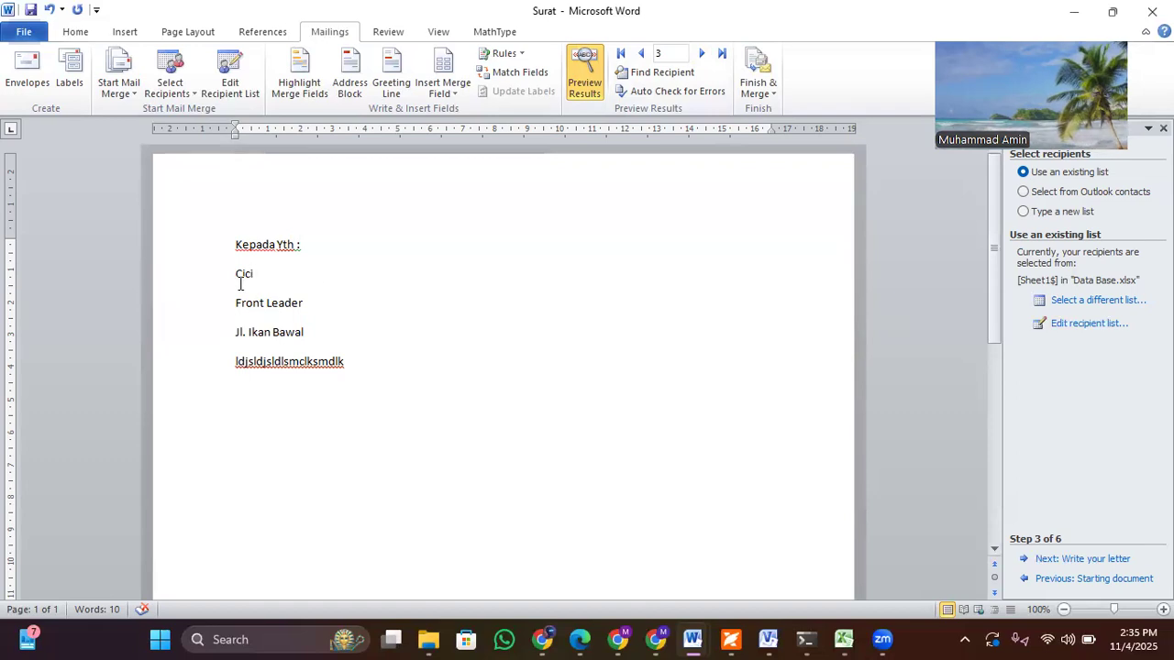
mouse_move(848, 640)
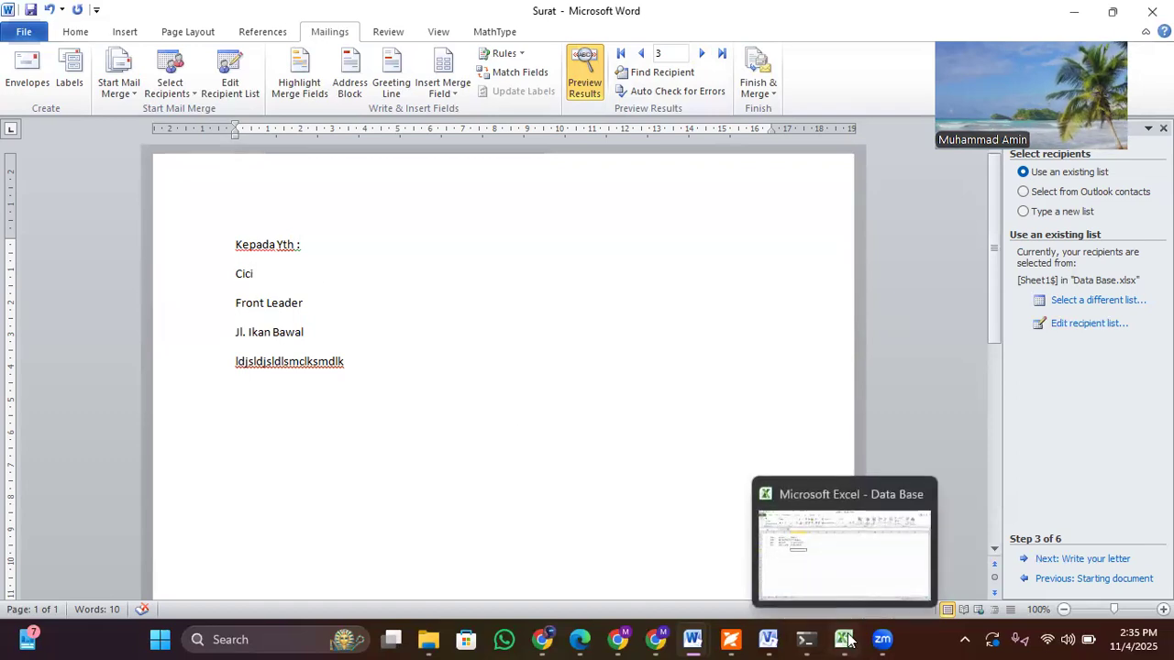
Step: Review the mail merge recipient list and try to edit its Data Base.xlsx data source from there
click(1084, 329)
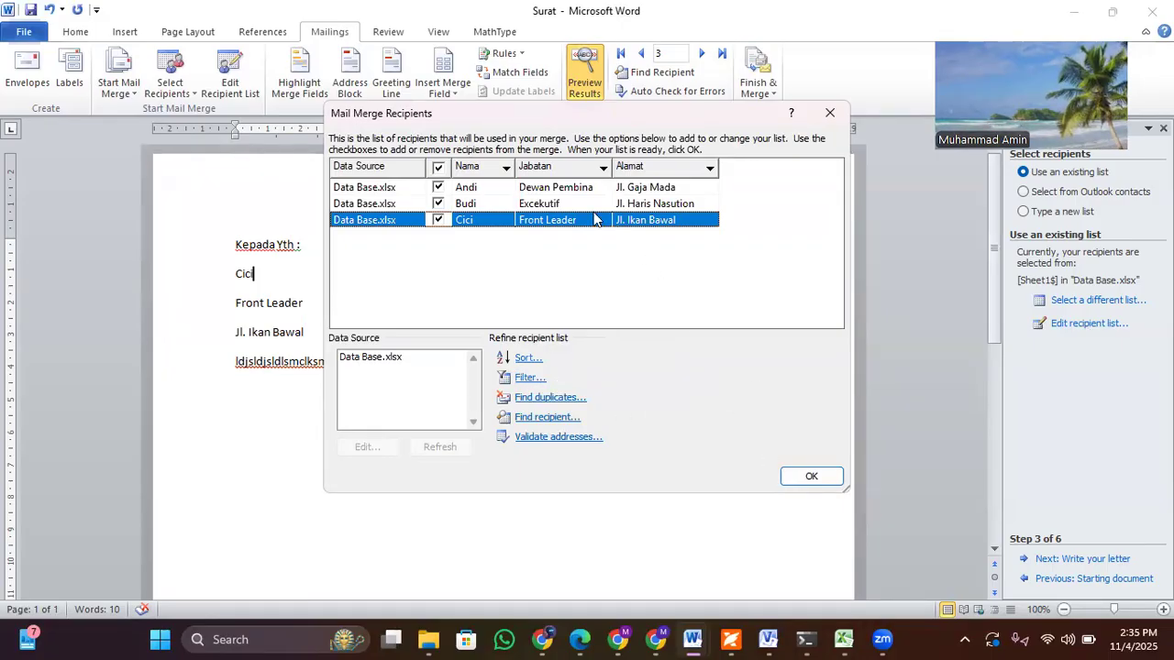
click(439, 221)
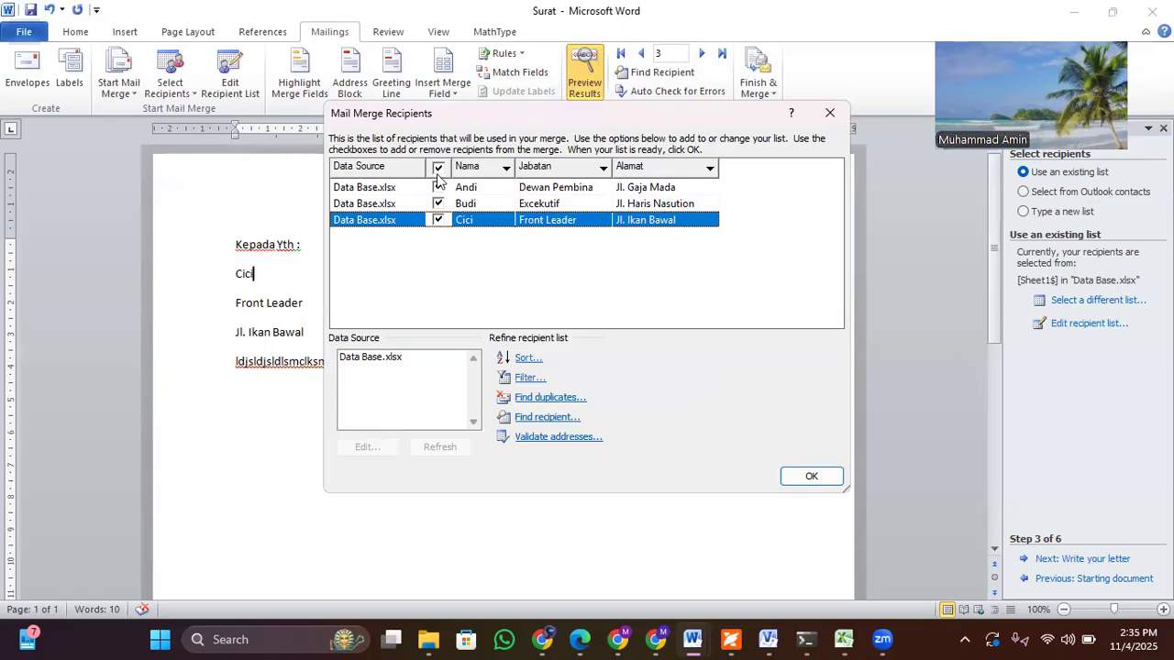
click(439, 221)
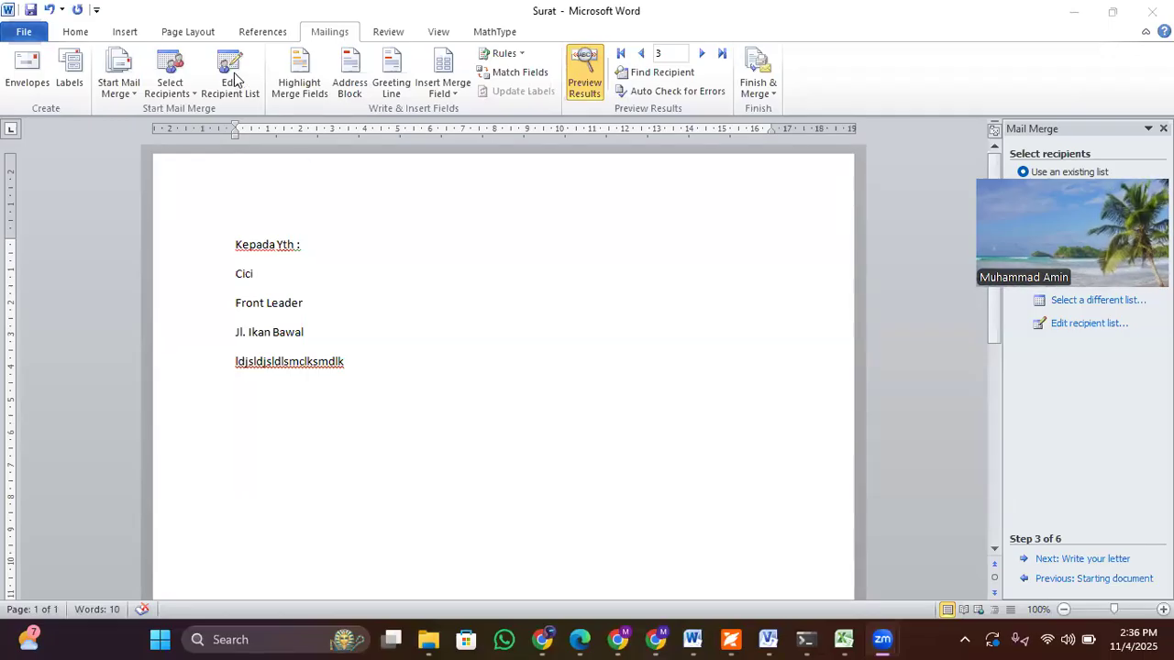
click(1082, 326)
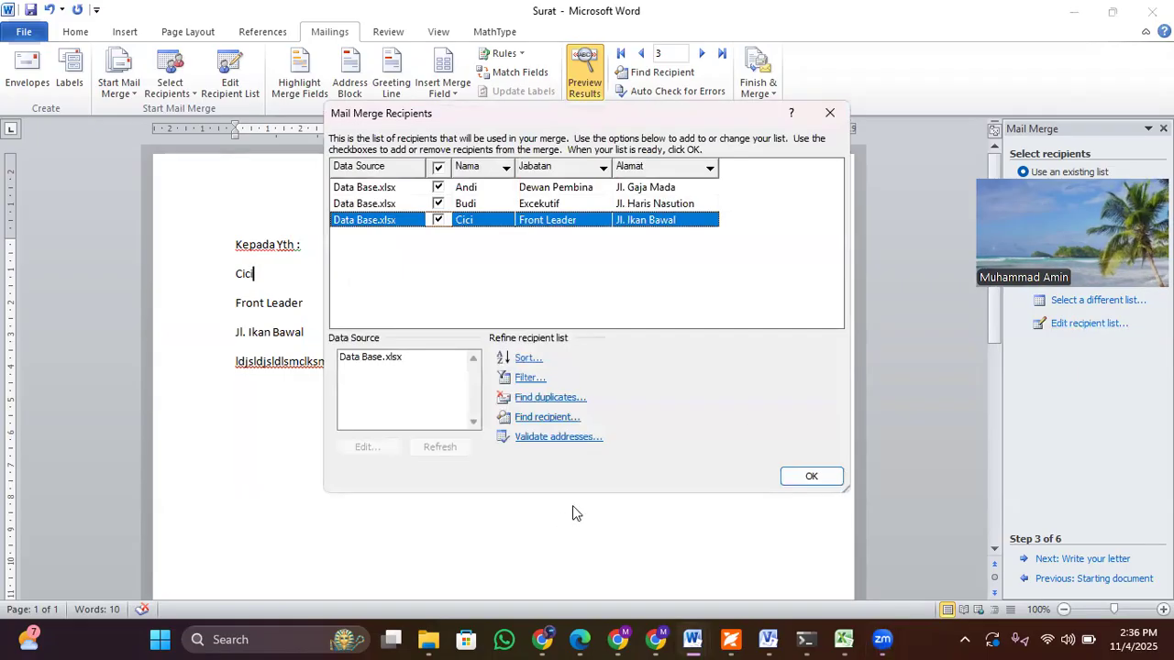
click(369, 358)
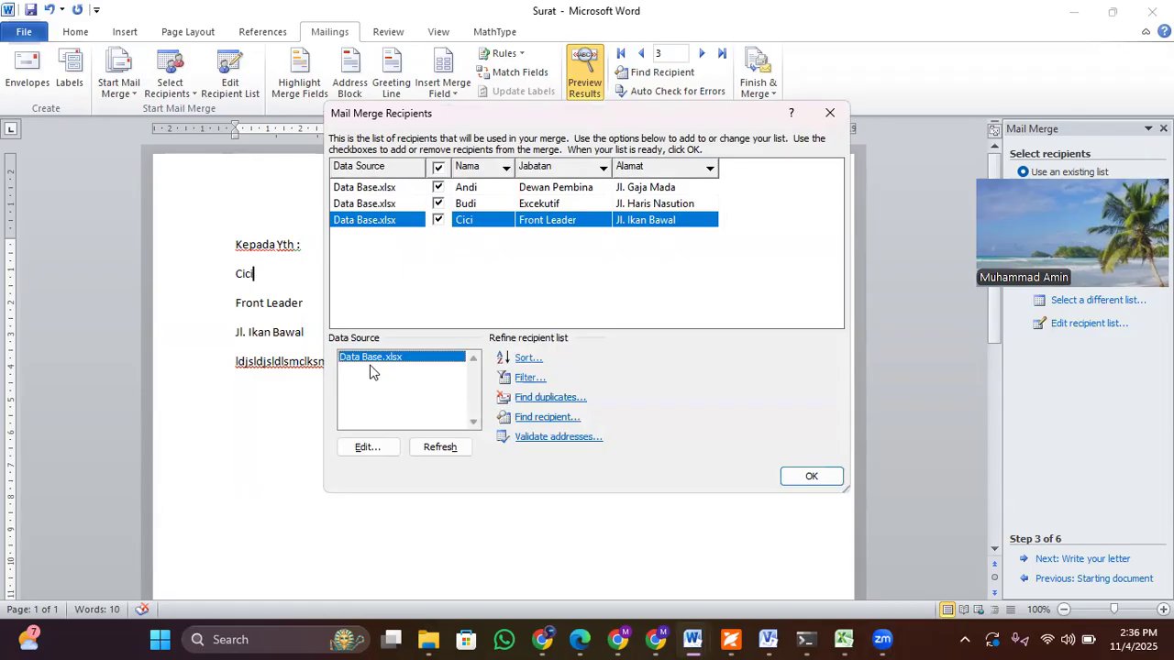
click(385, 451)
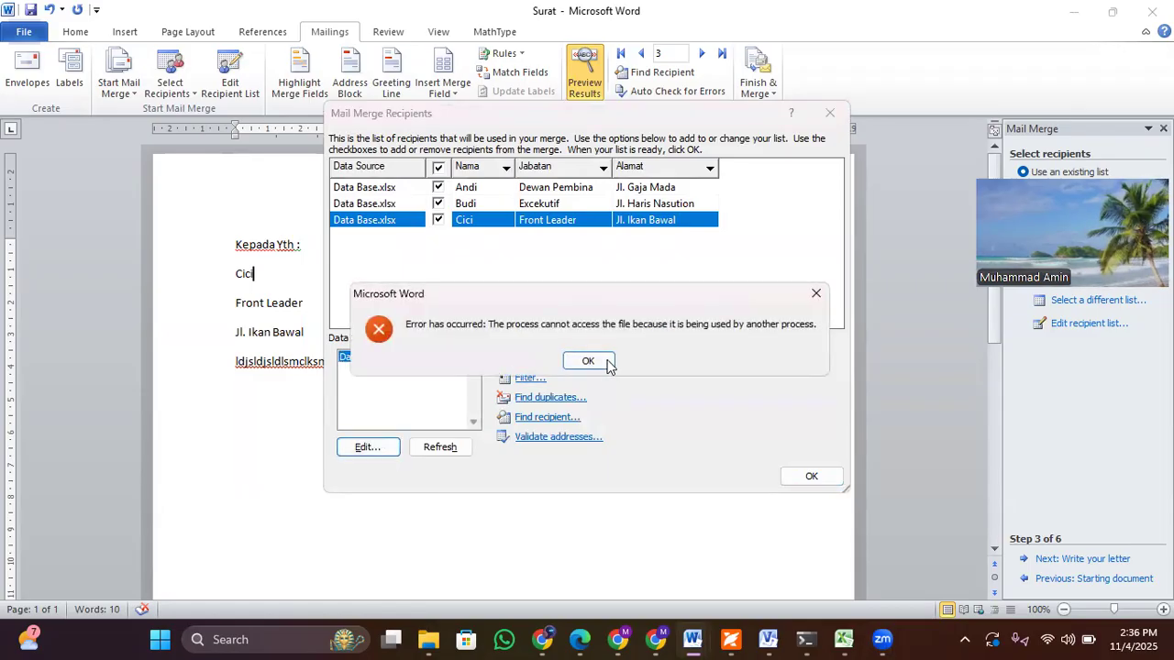
click(605, 363)
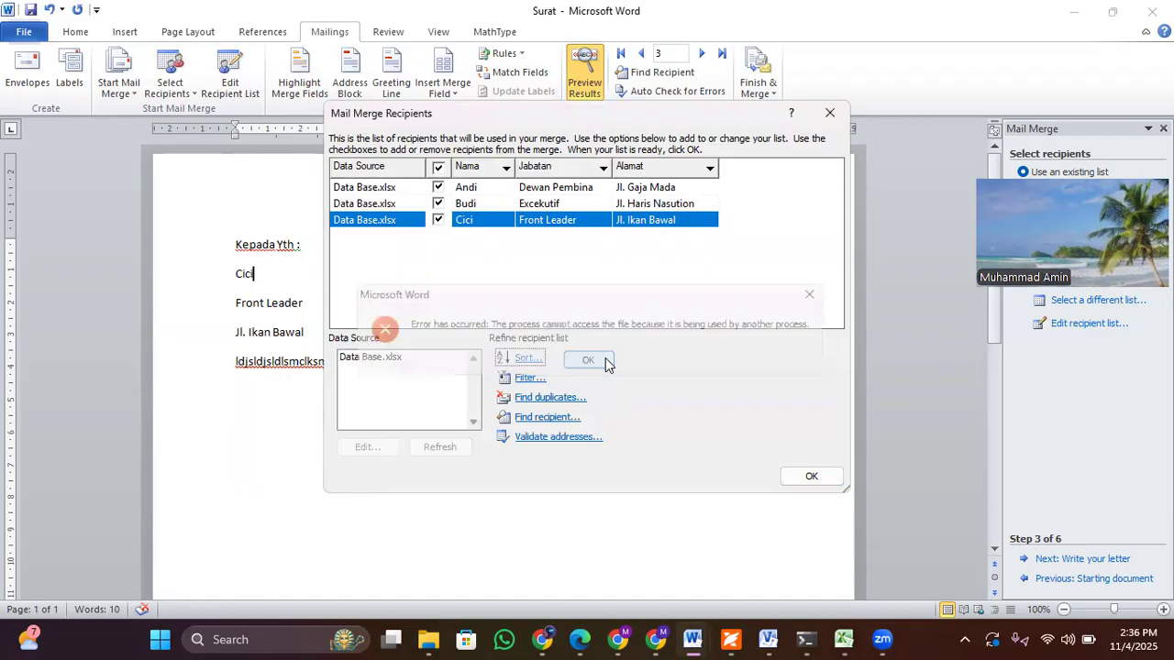
Step: Switch to the Data Base workbook in Excel and append a surname to the recipient's name in cell B5
click(842, 639)
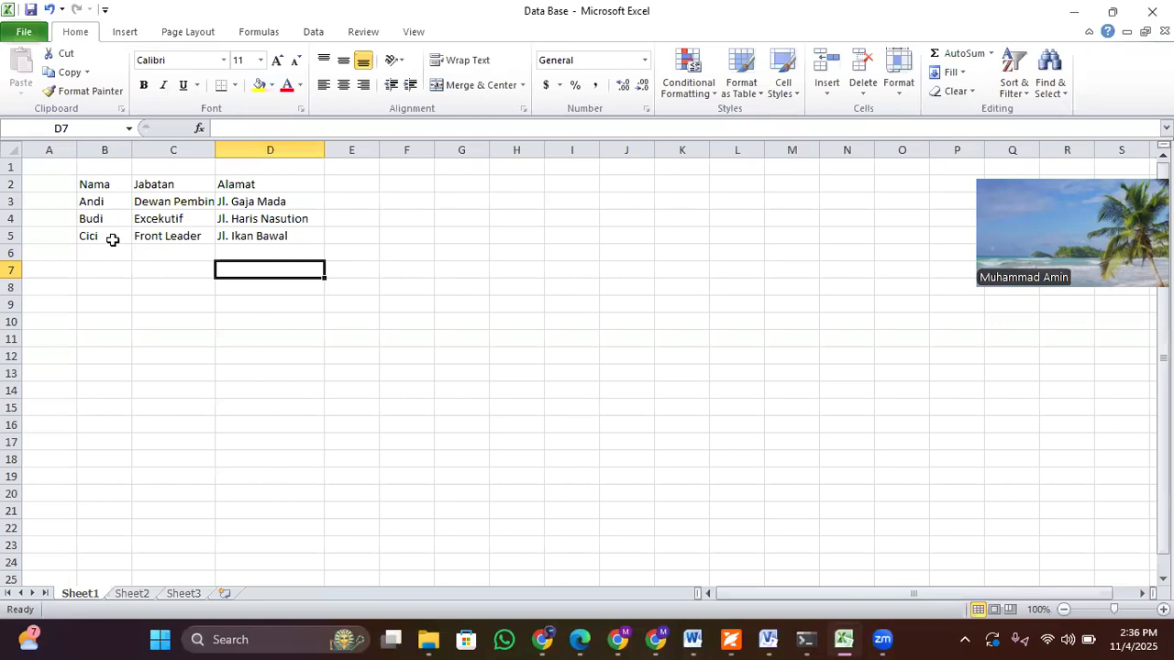
click(110, 237)
double_click(112, 237)
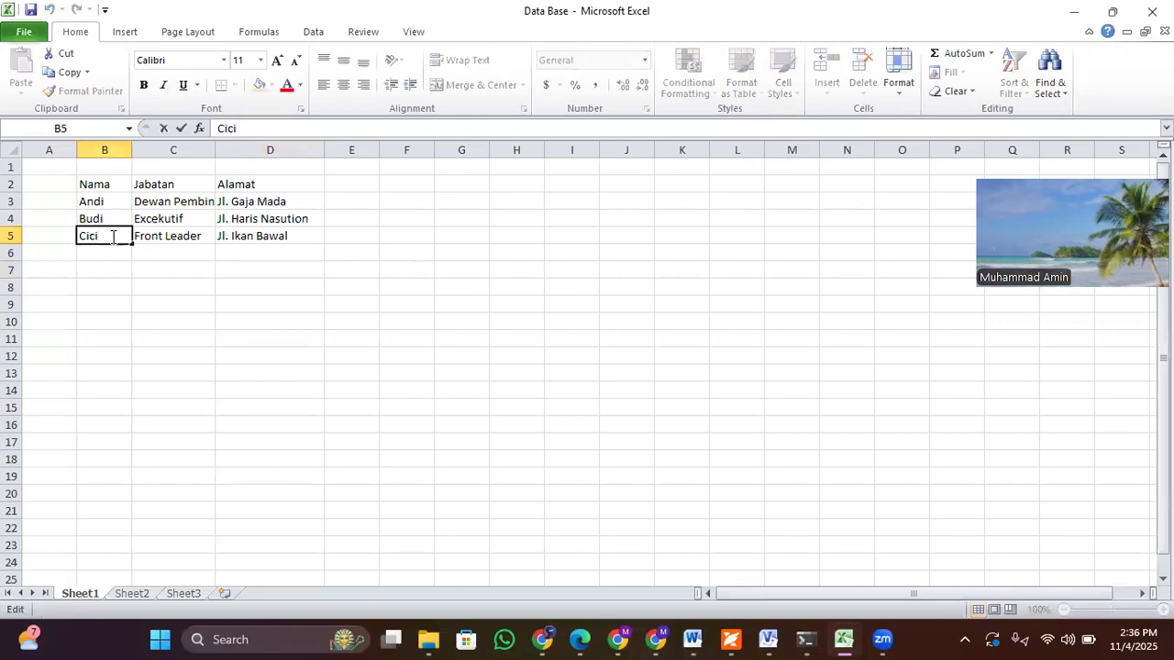
text(Farida)
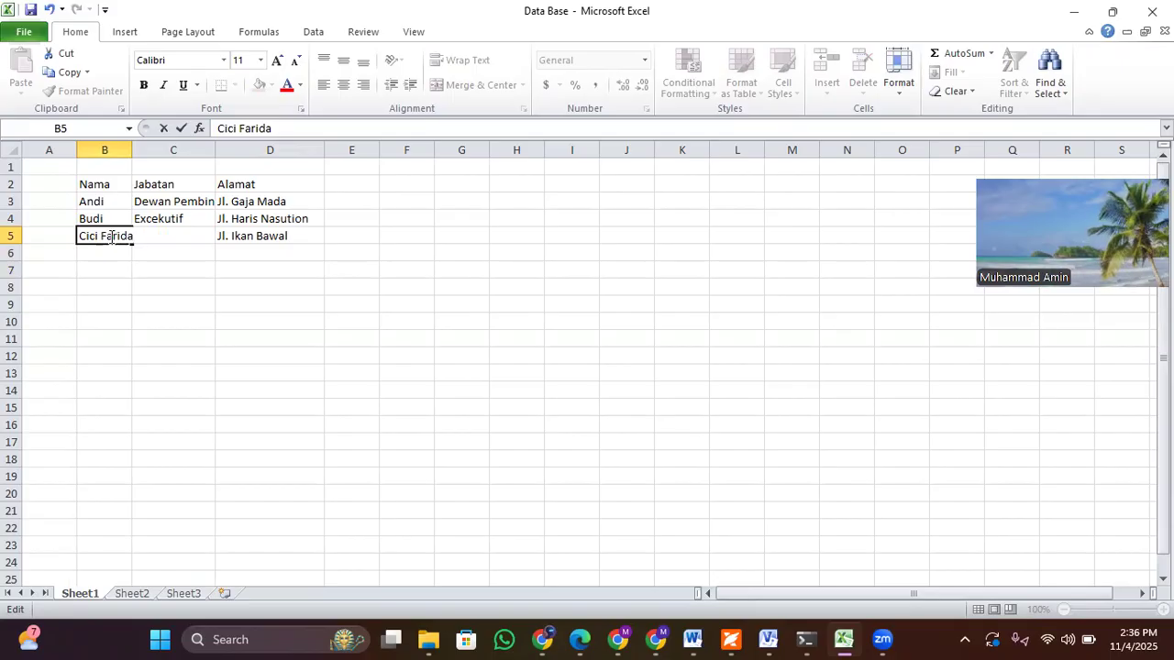
click(228, 316)
Step: Try to save the changed Data Base workbook, open the temporary copy offered instead and cancel saving it under a new name
key(ctrl+s)
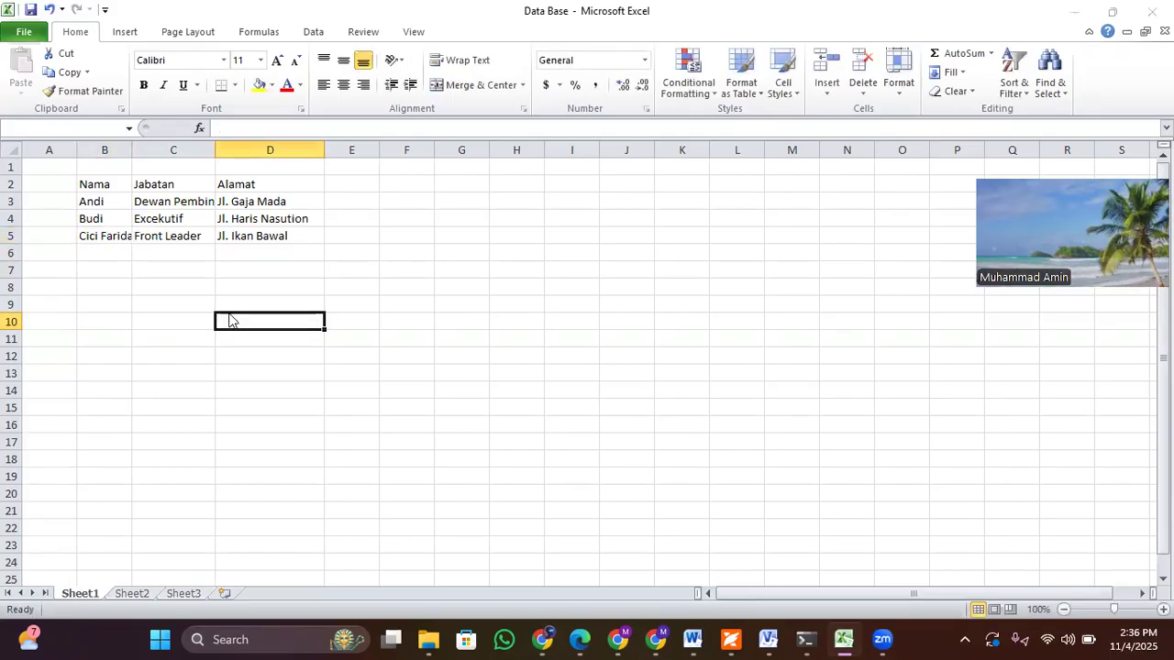
click(602, 376)
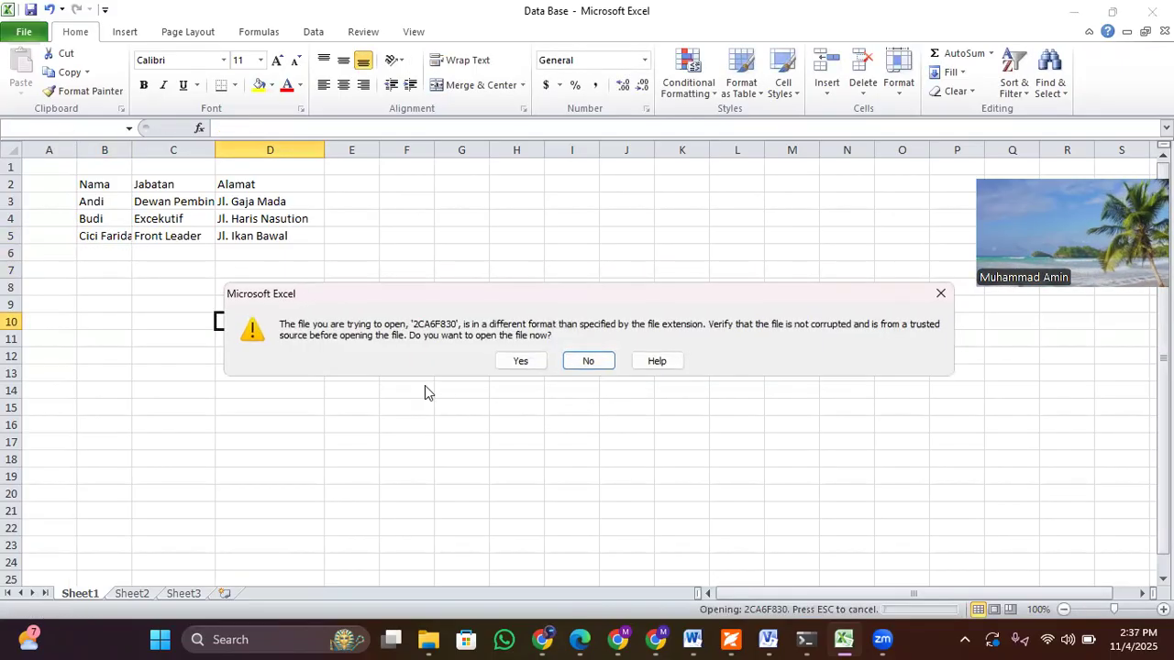
click(522, 360)
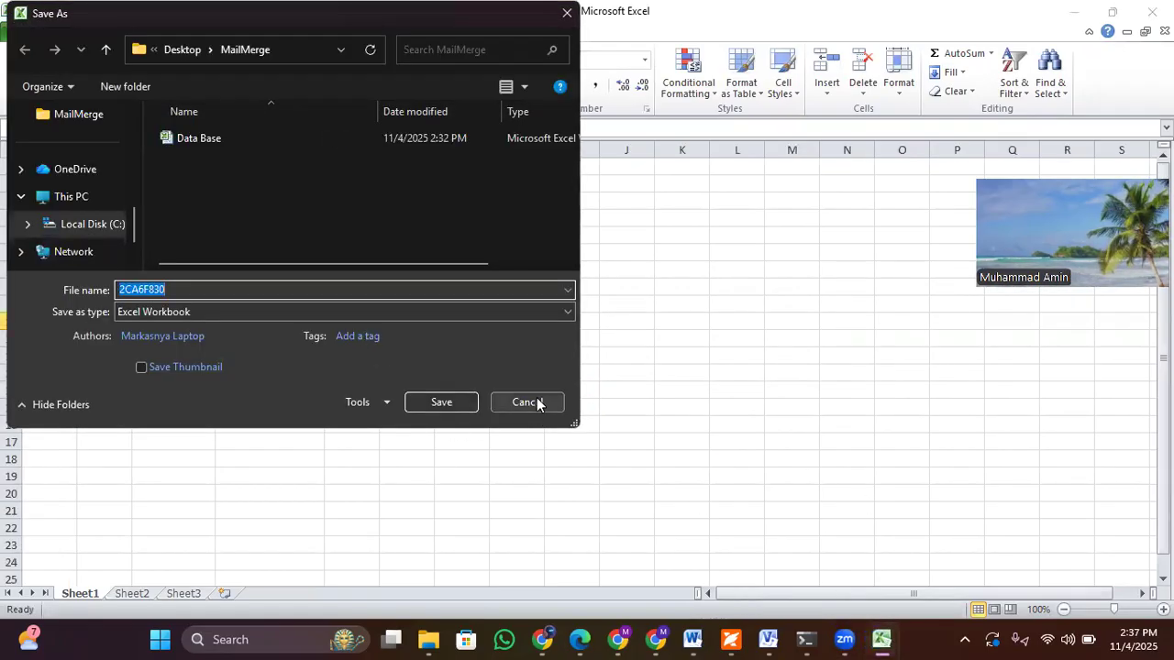
click(538, 402)
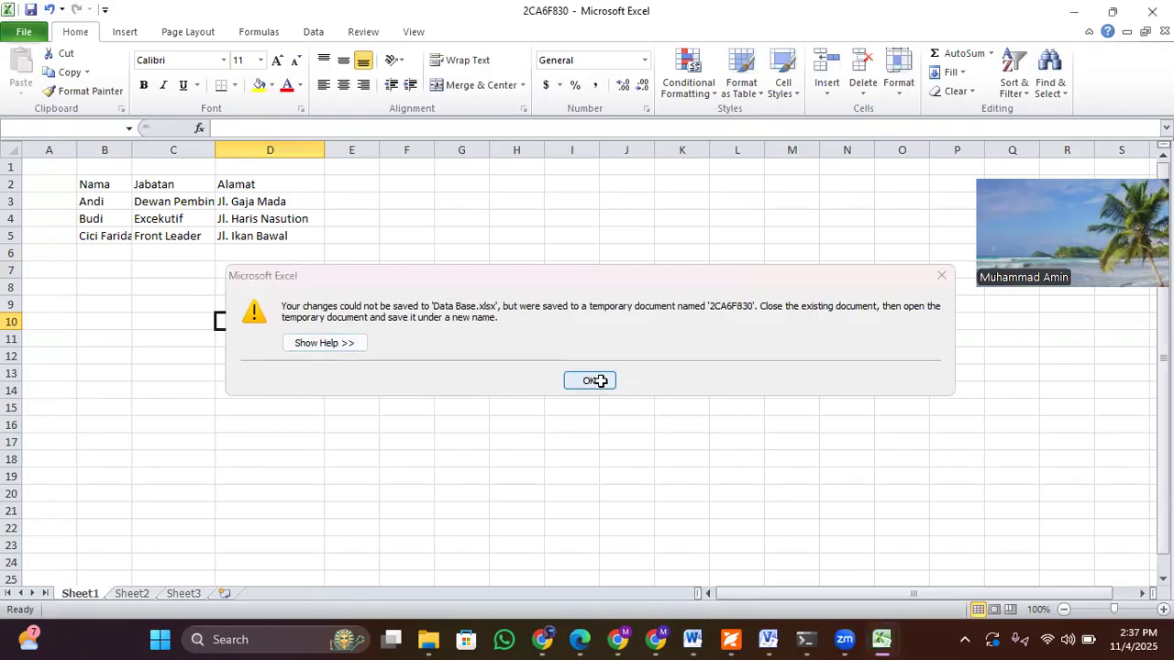
click(596, 380)
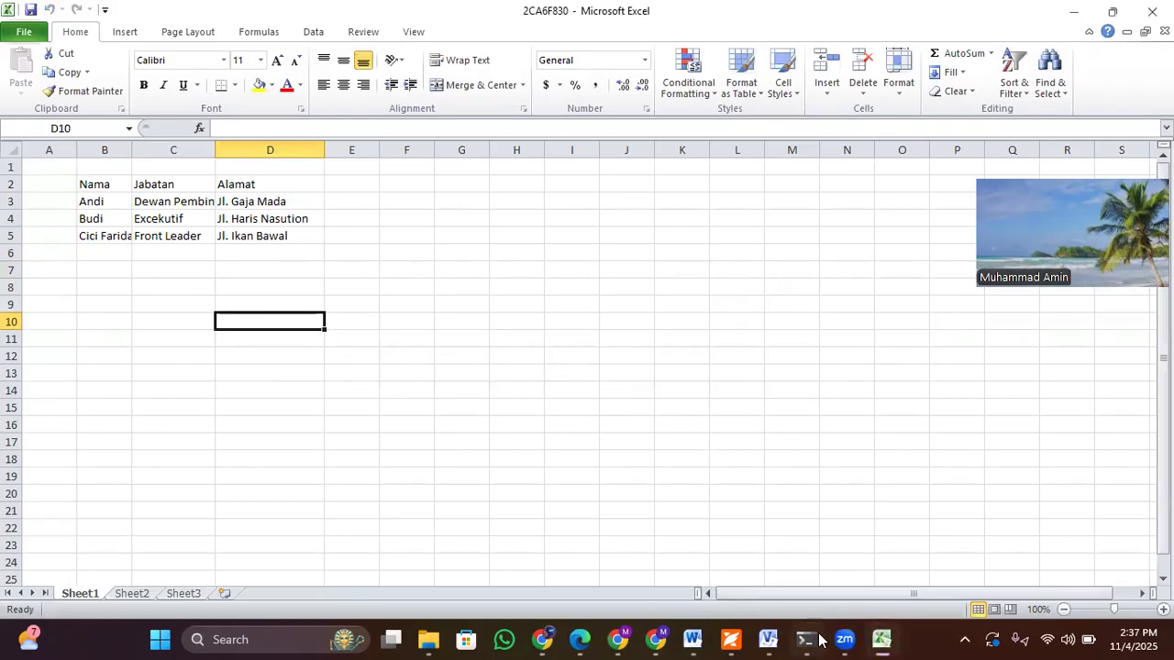
Step: Close the temporary workbook copy in Excel and open the Data Base.xlsx source for editing from Word's mail merge recipient list
mouse_move(886, 637)
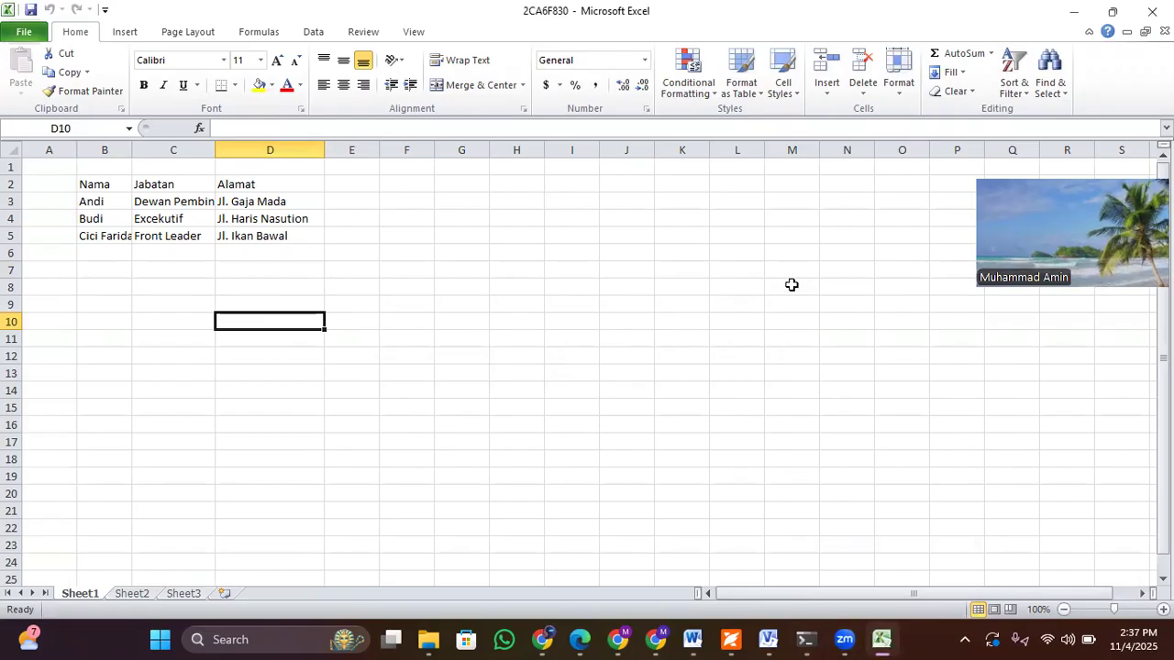
click(1139, 13)
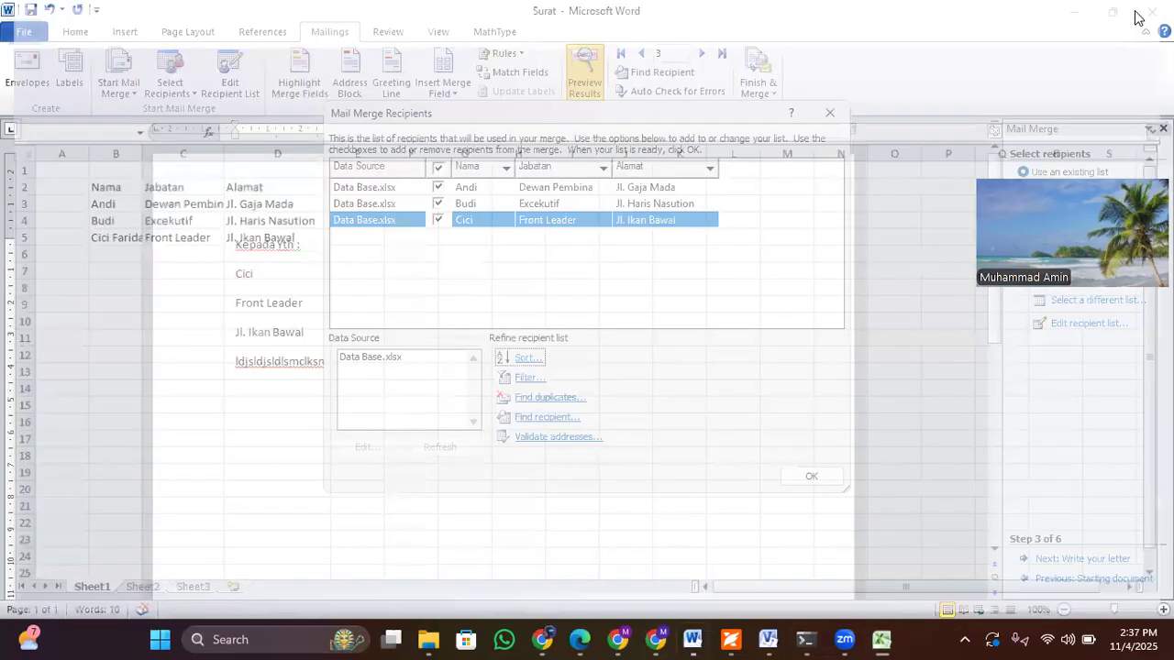
click(349, 360)
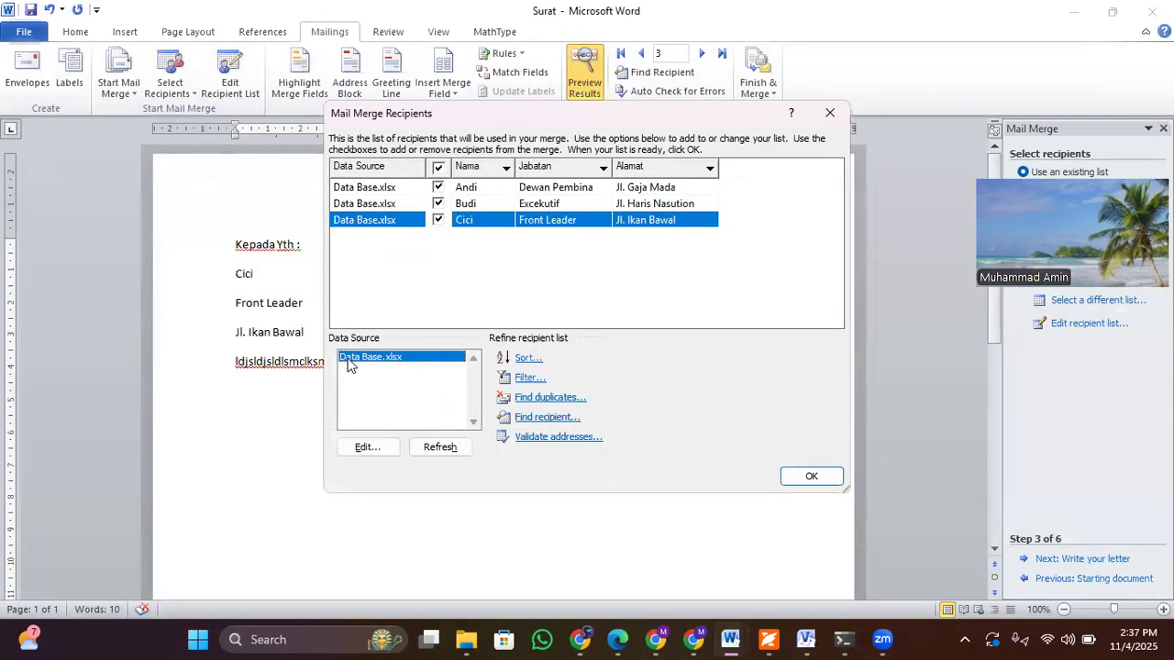
click(368, 448)
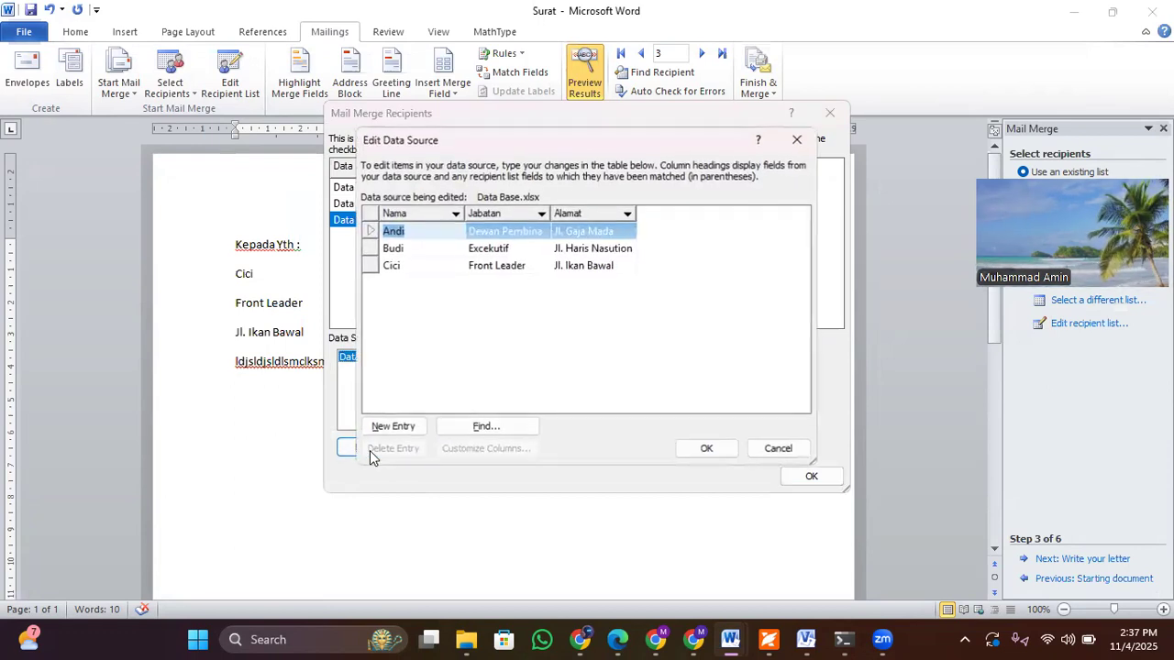
Step: Append the surname to the third recipient's Nama entry, save the change to Data Base.xlsx and check the name in the letter preview
click(394, 267)
click(420, 267)
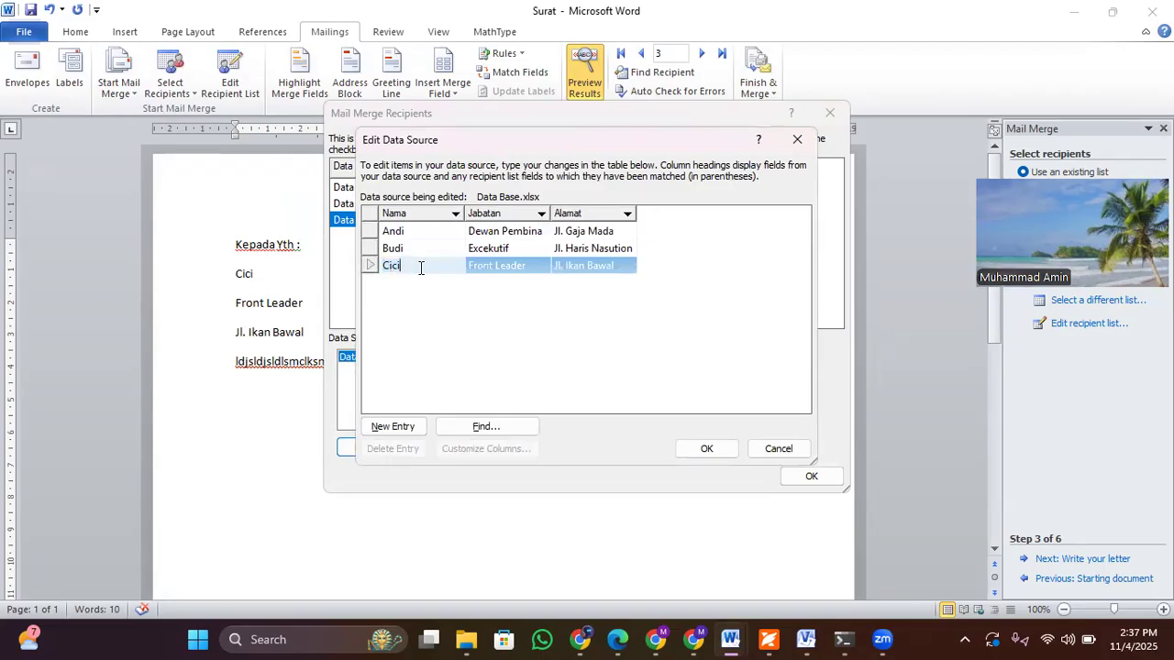
text(Farida)
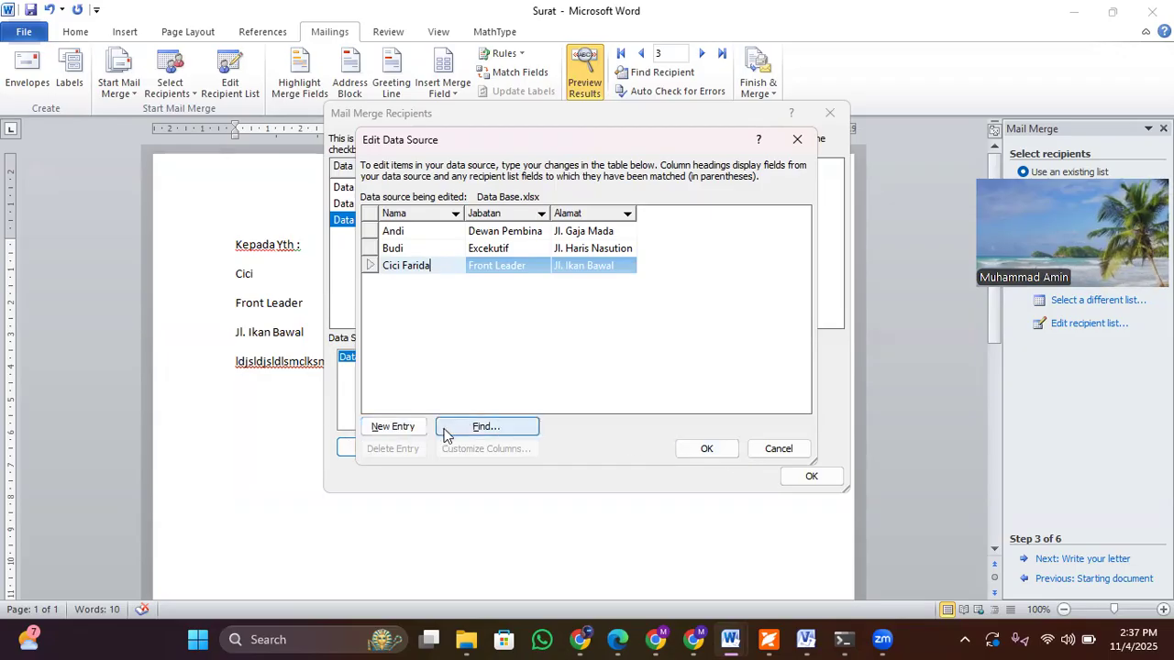
click(700, 449)
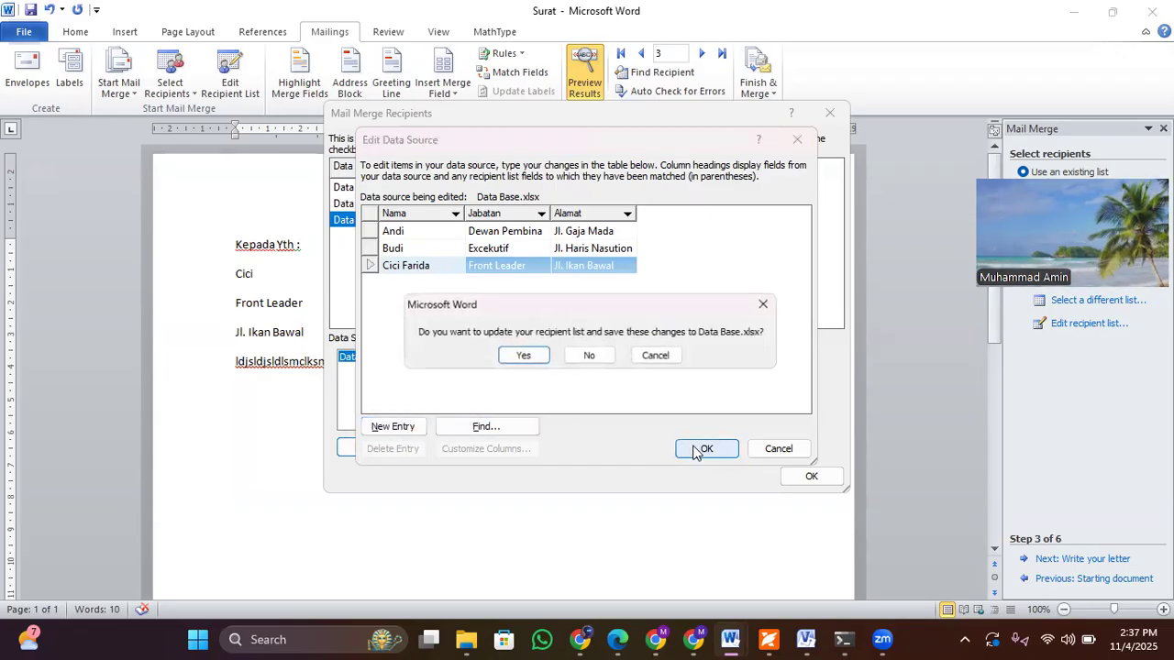
click(517, 360)
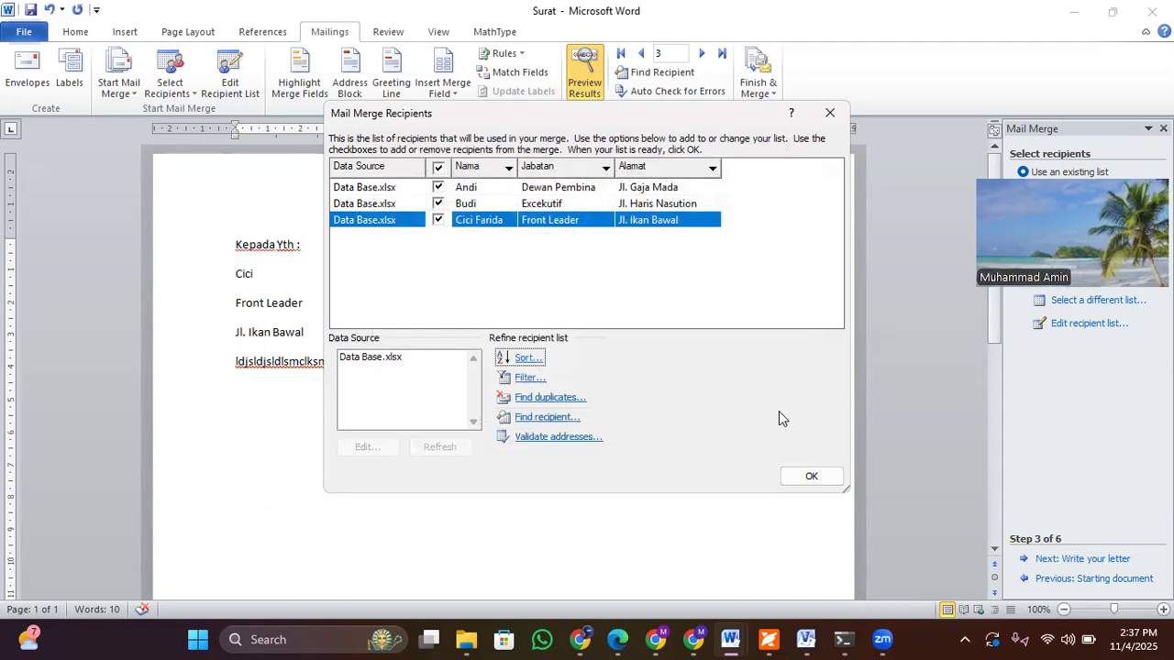
click(811, 476)
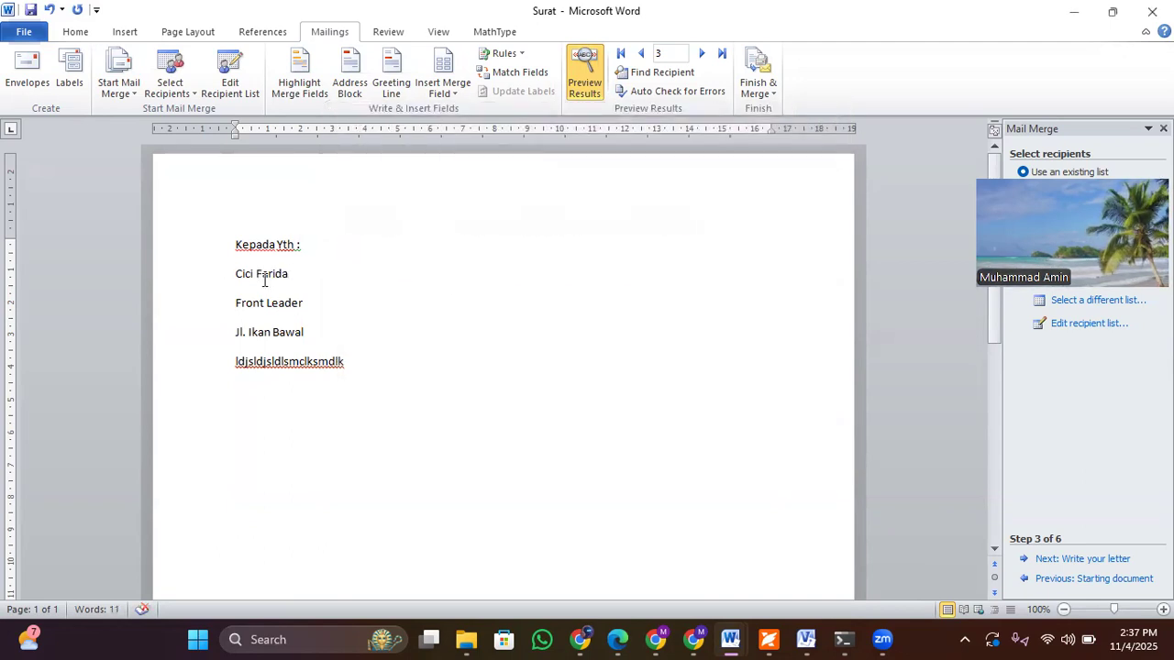
click(257, 273)
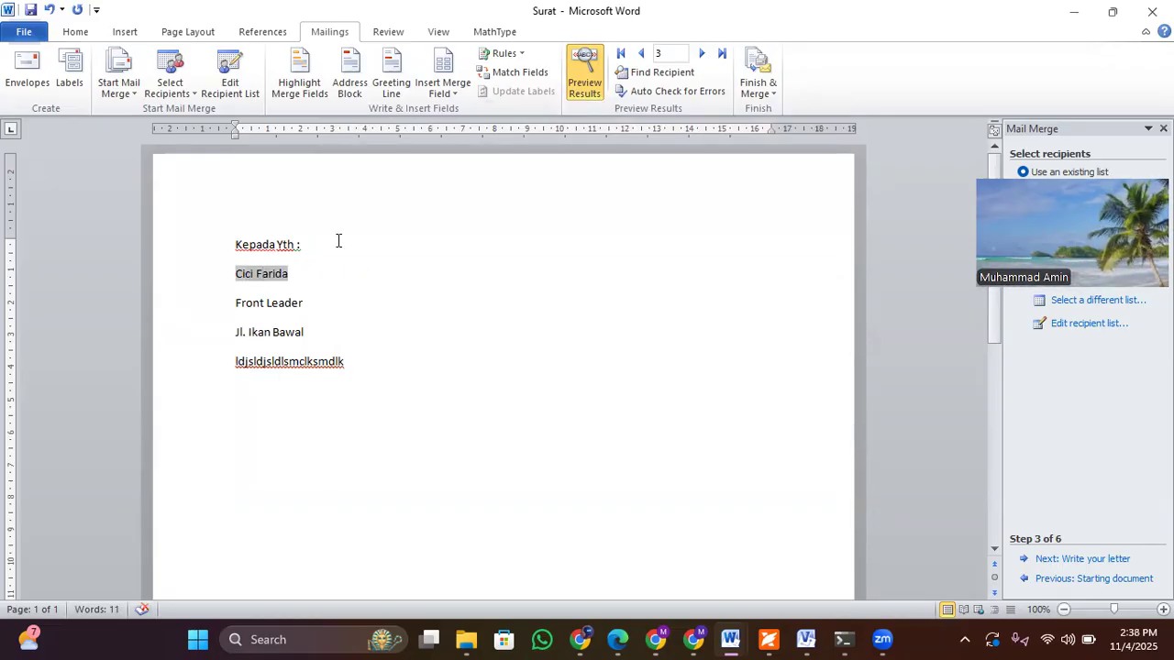
click(294, 277)
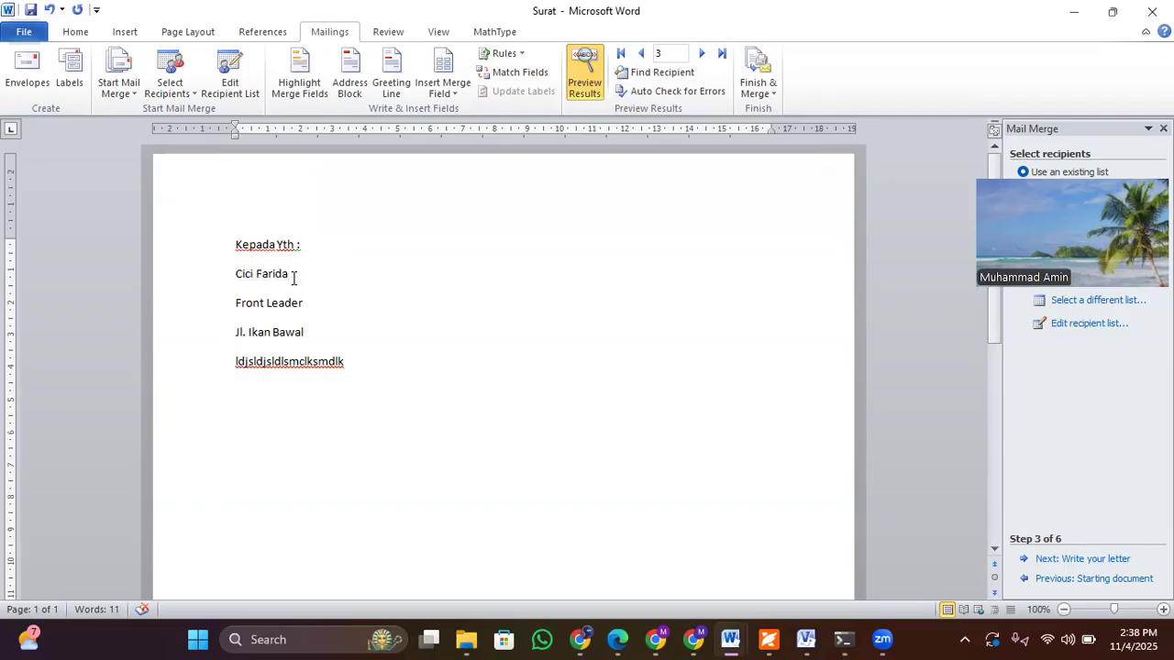